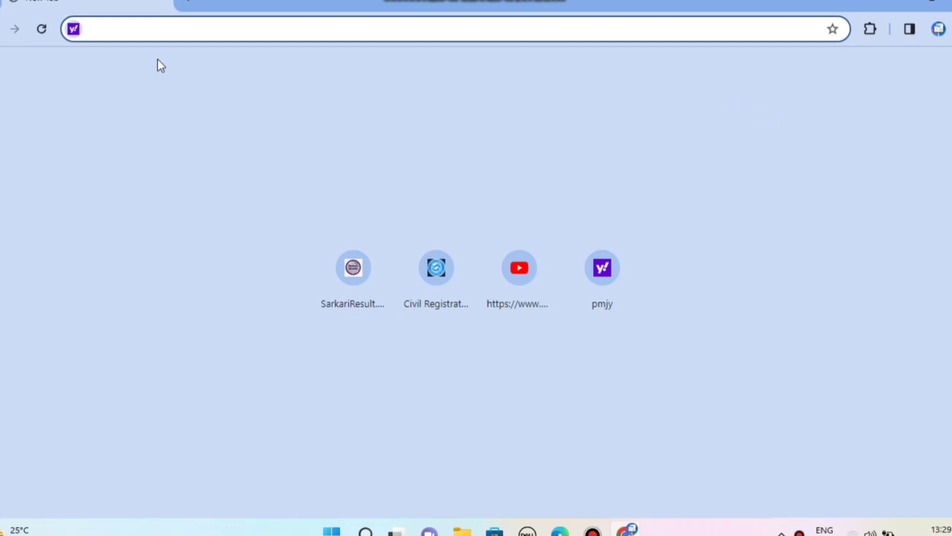
# Open the SarkariResult site from the new tab page and go to its RRB Technician Apply Online page, closing the ad
pyautogui.click(164, 27)
pyautogui.click(353, 268)
pyautogui.scroll(-6, 350, 158)
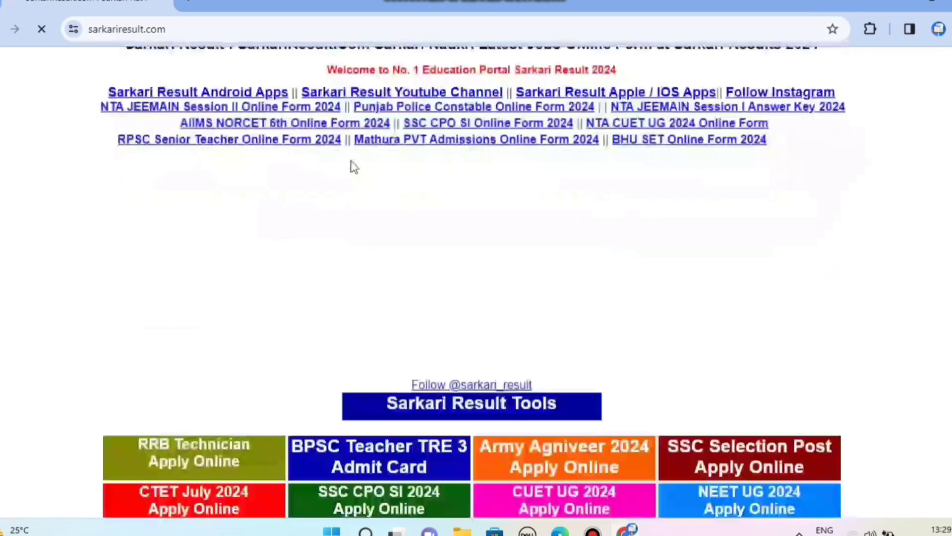
pyautogui.scroll(-4, 353, 166)
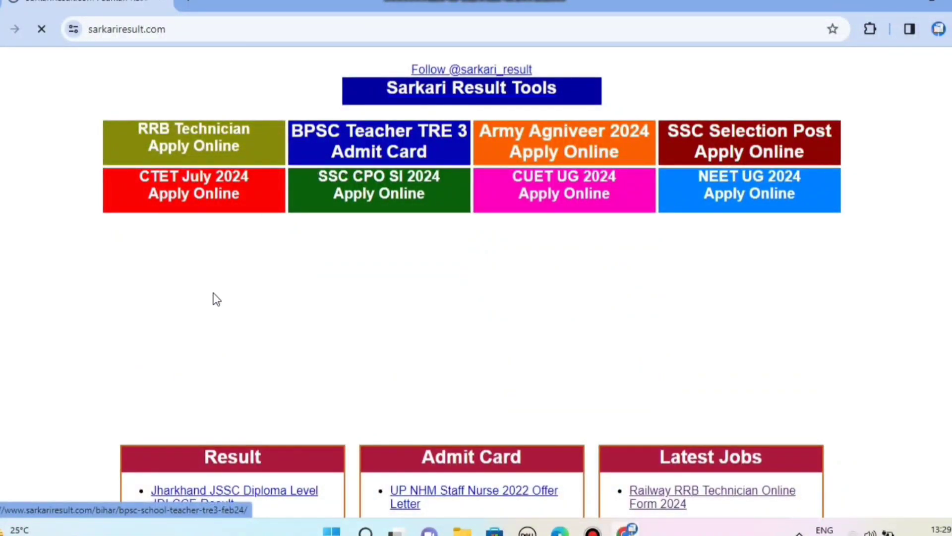
pyautogui.scroll(-2, 544, 258)
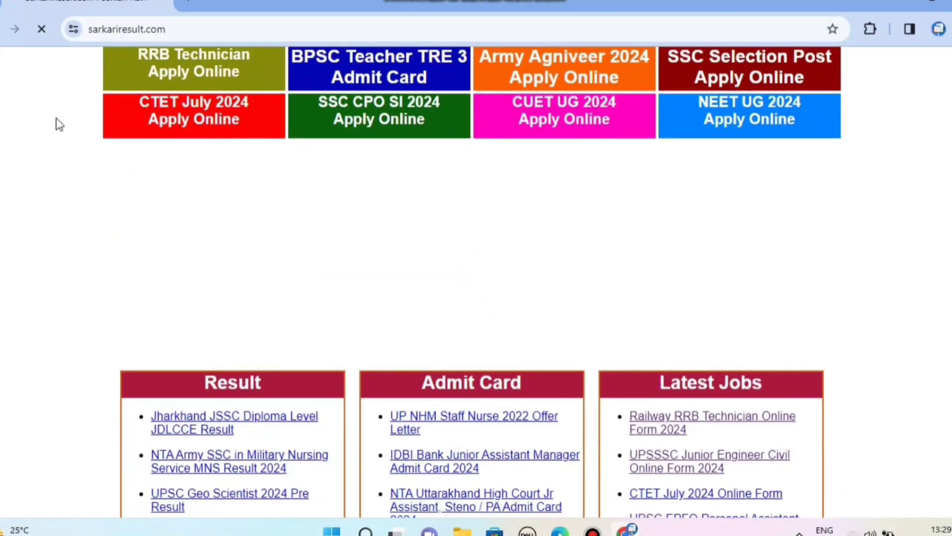
pyautogui.scroll(2, 58, 103)
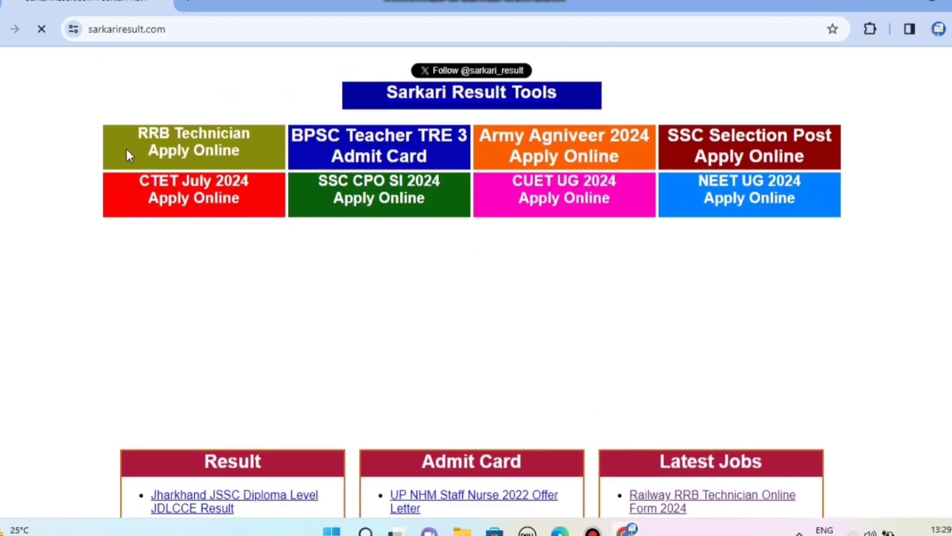
pyautogui.click(223, 150)
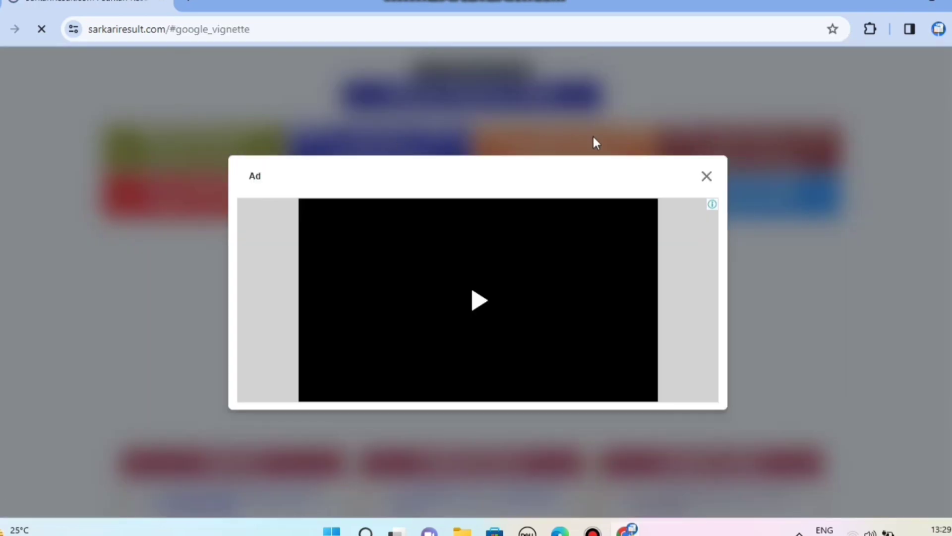
pyautogui.click(706, 176)
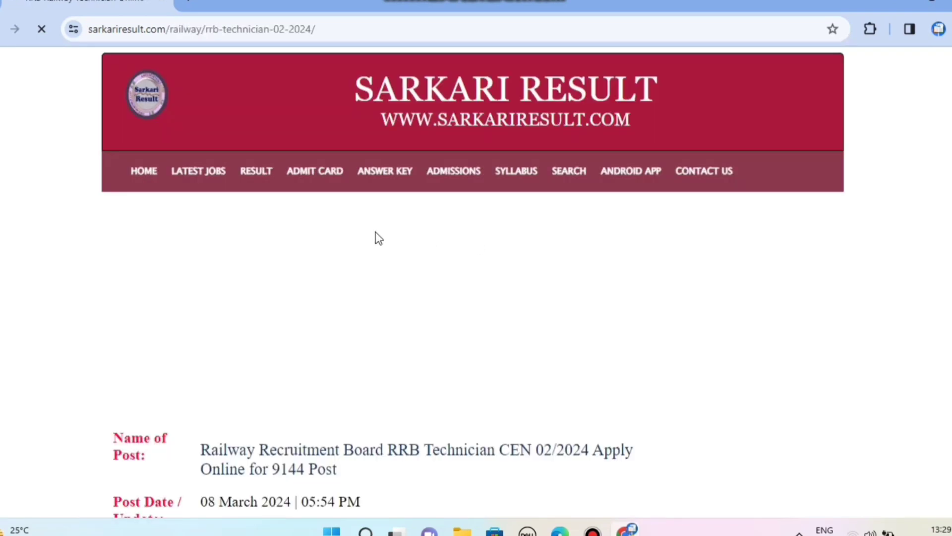
# Find the Apply Online row under Some Useful Important Links and open its link to the Railway Recruitment Board site
pyautogui.scroll(-20, 349, 230)
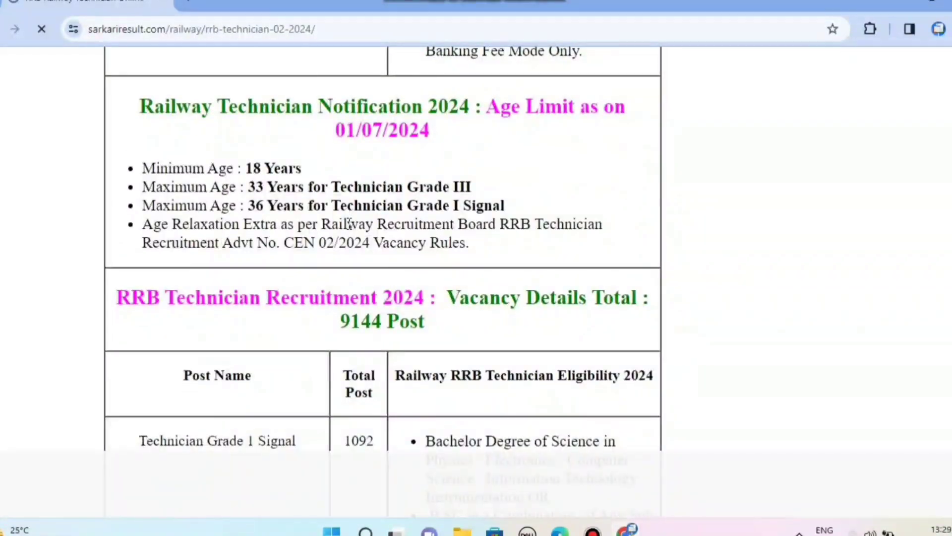
pyautogui.scroll(-20, 349, 224)
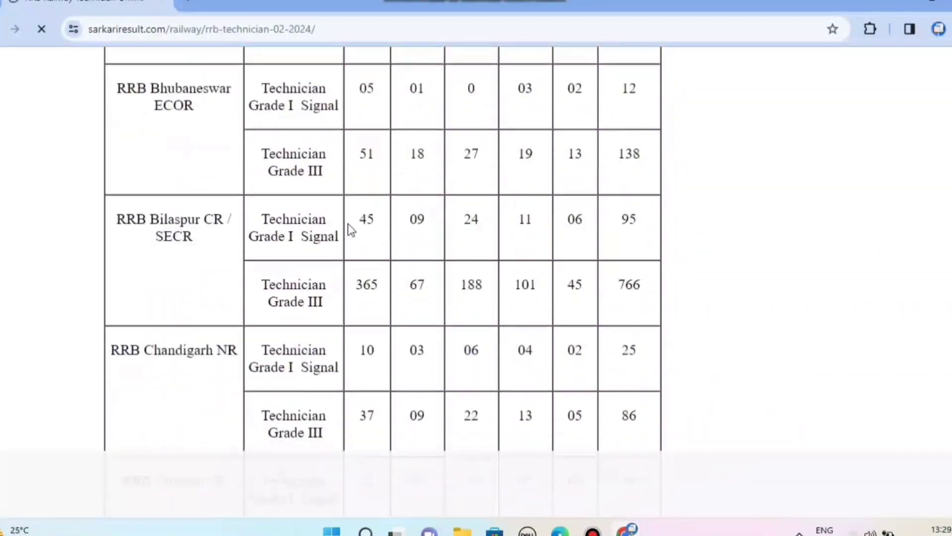
pyautogui.scroll(-15, 348, 229)
pyautogui.moveTo(156, 219); pyautogui.dragTo(357, 218)
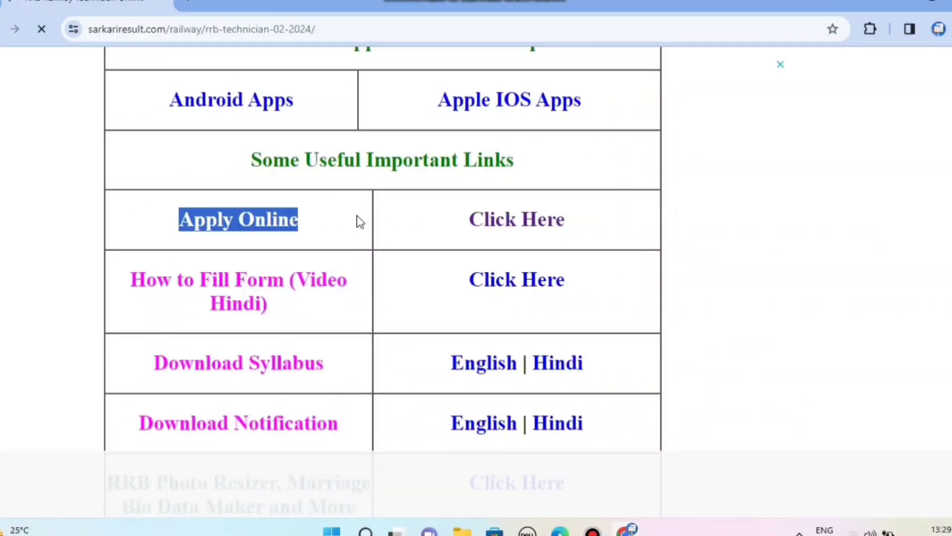
pyautogui.click(501, 219)
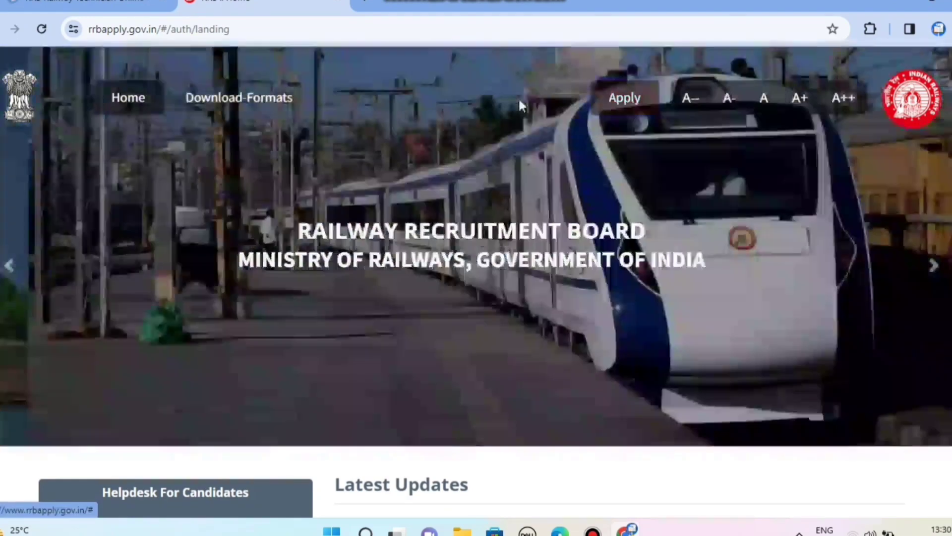
# Open the Create An Account form for applicants and set the Country Of Nationality to India
pyautogui.moveTo(625, 112)
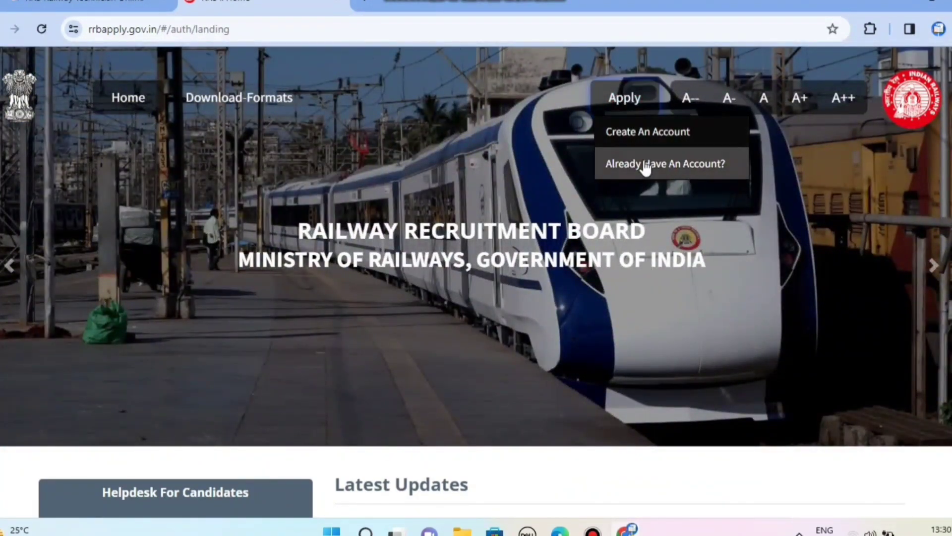
pyautogui.click(641, 134)
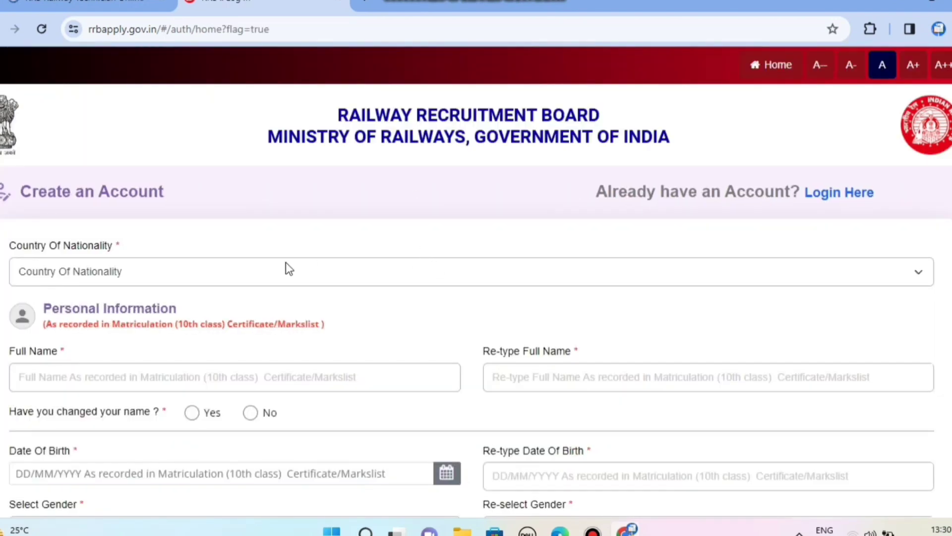
pyautogui.scroll(-2, 289, 269)
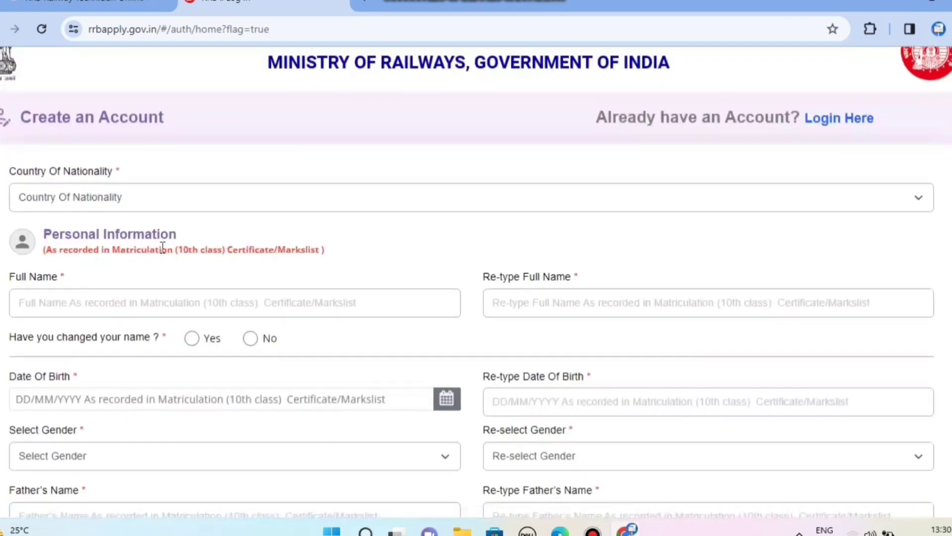
pyautogui.click(206, 191)
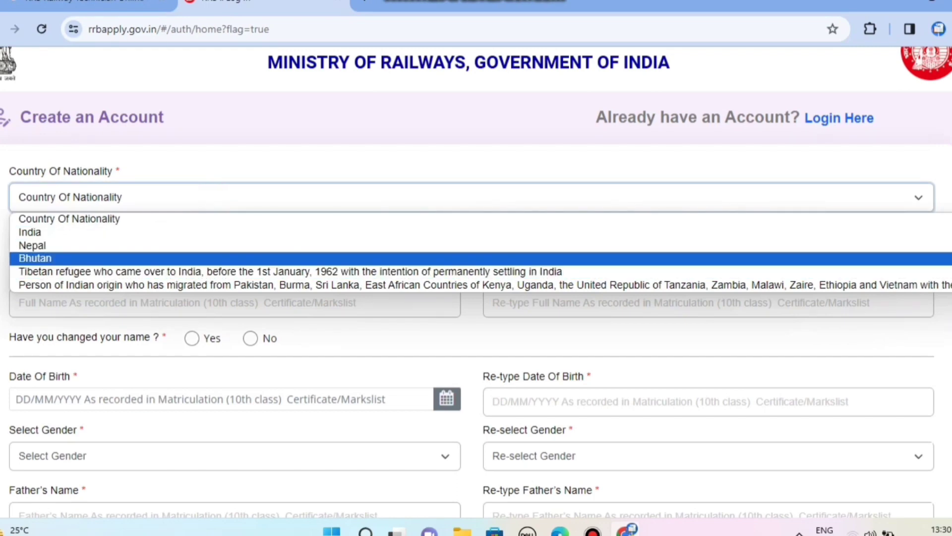
pyautogui.click(82, 235)
# Go through both full name fields without filling them and answer No to "Have you changed your name?"
pyautogui.scroll(-3, 112, 187)
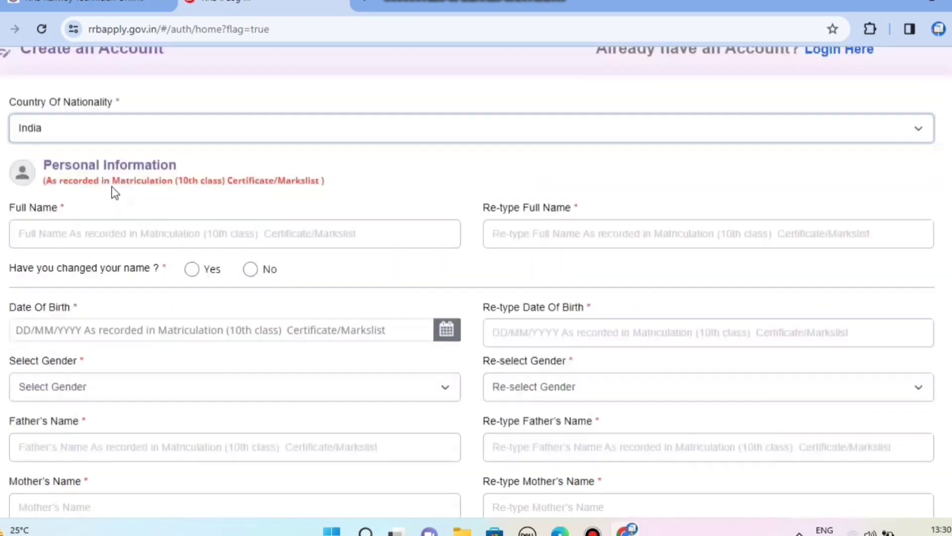
pyautogui.click(120, 155)
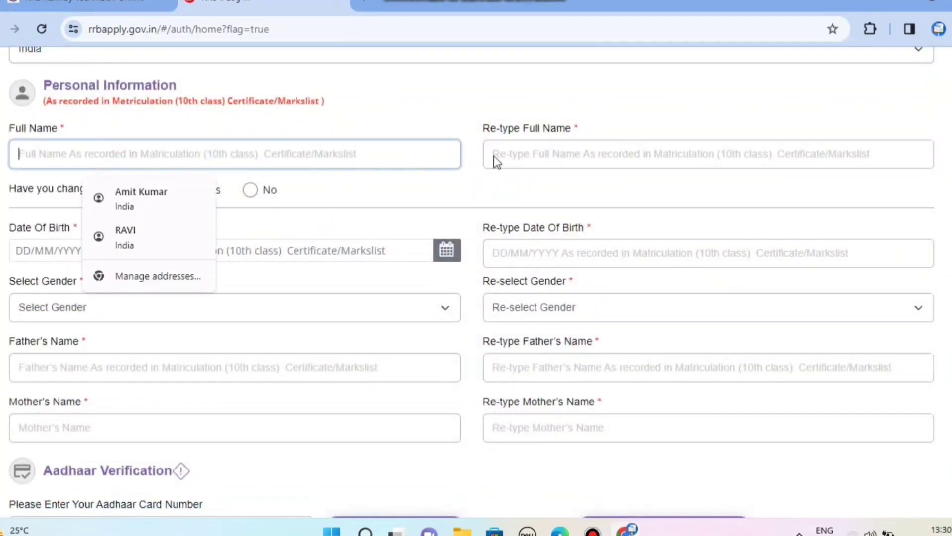
pyautogui.click(581, 151)
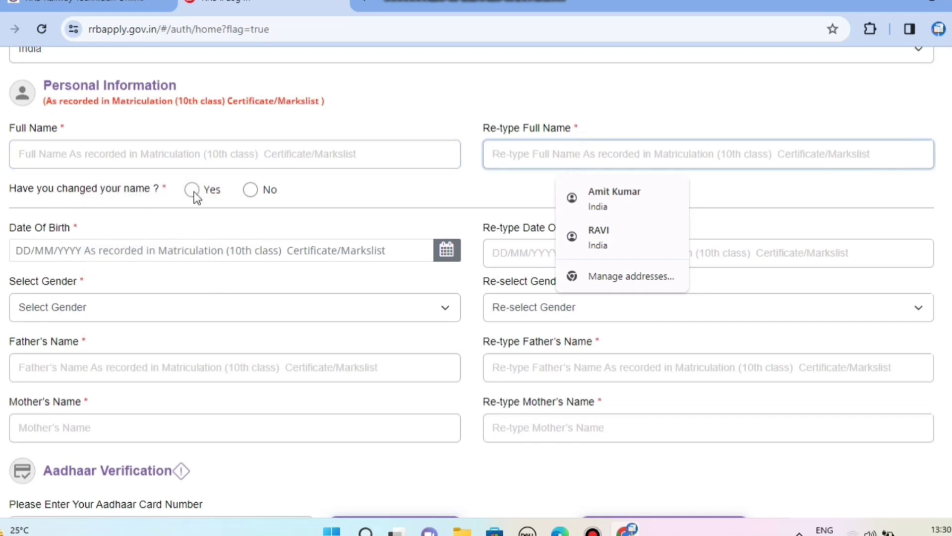
pyautogui.moveTo(9, 189); pyautogui.dragTo(160, 192)
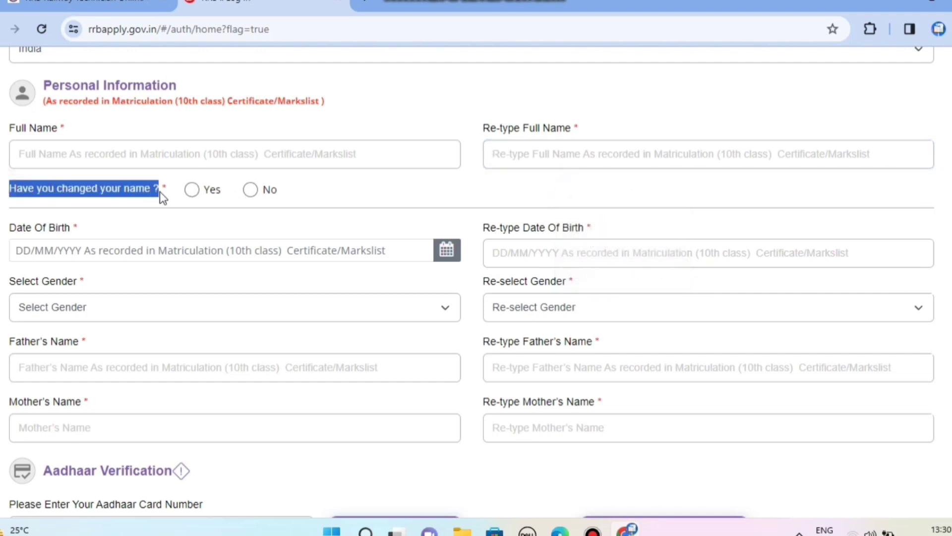
pyautogui.click(250, 190)
# Look at the date of birth calendar and its re-type field, and select Male in both gender fields
pyautogui.scroll(-2, 429, 196)
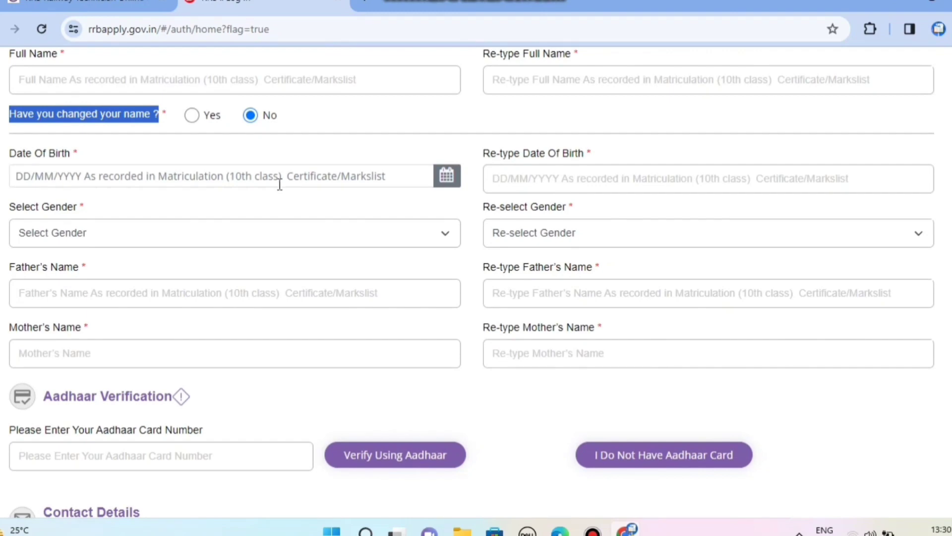
pyautogui.click(276, 179)
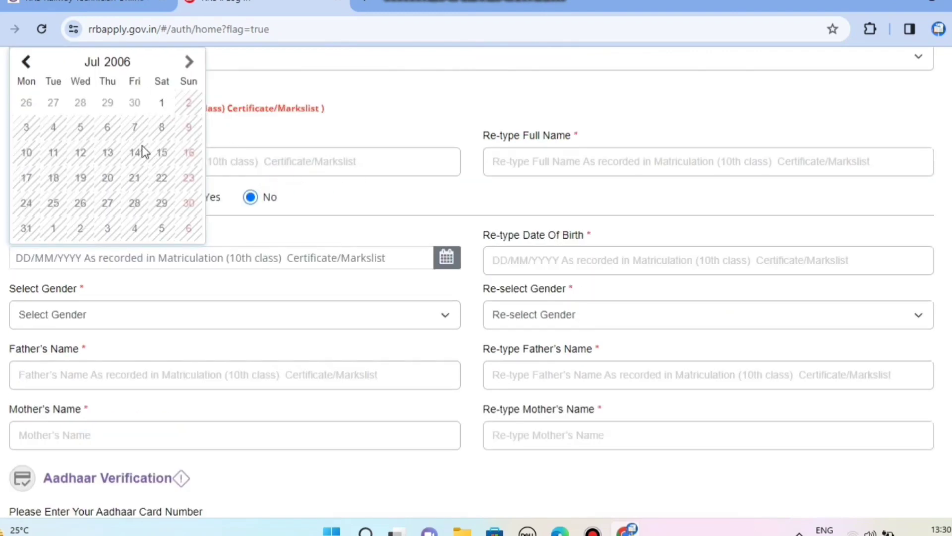
pyautogui.click(477, 208)
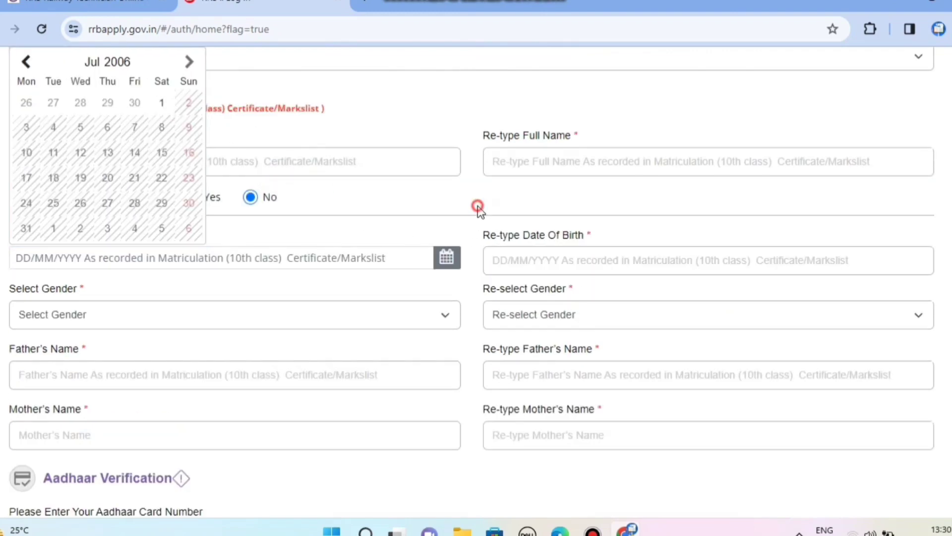
pyautogui.click(538, 260)
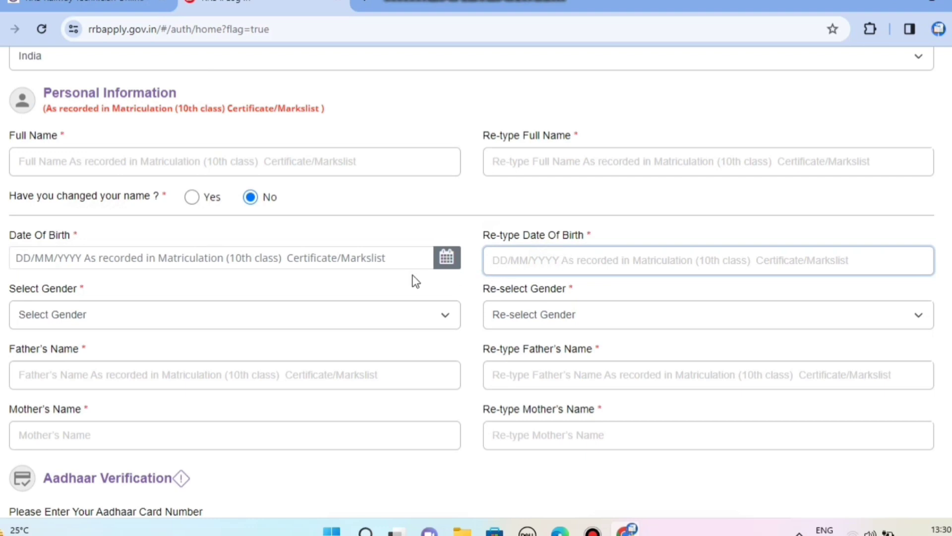
pyautogui.click(132, 314)
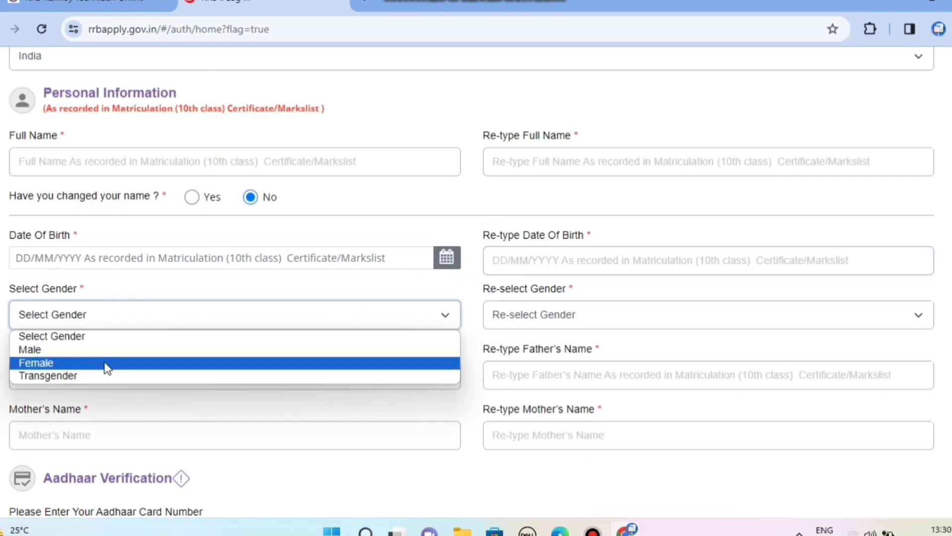
pyautogui.click(104, 347)
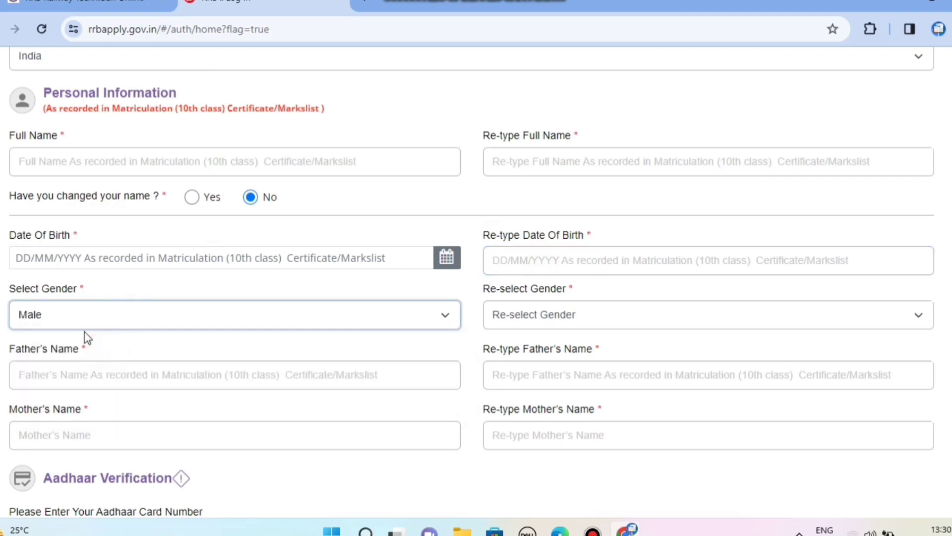
pyautogui.click(602, 317)
pyautogui.click(565, 349)
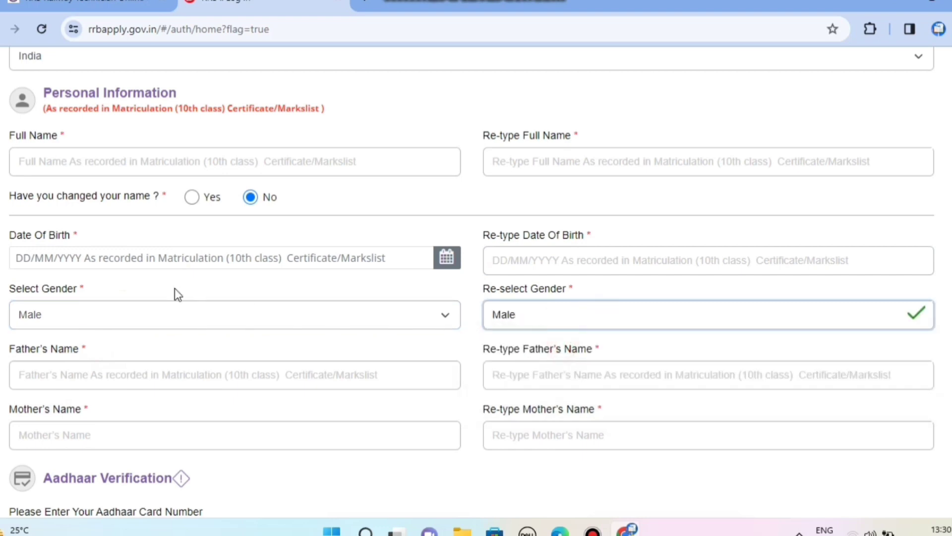
# Go through the father's name and mother's name fields and their re-type fields without entering anything
pyautogui.click(130, 372)
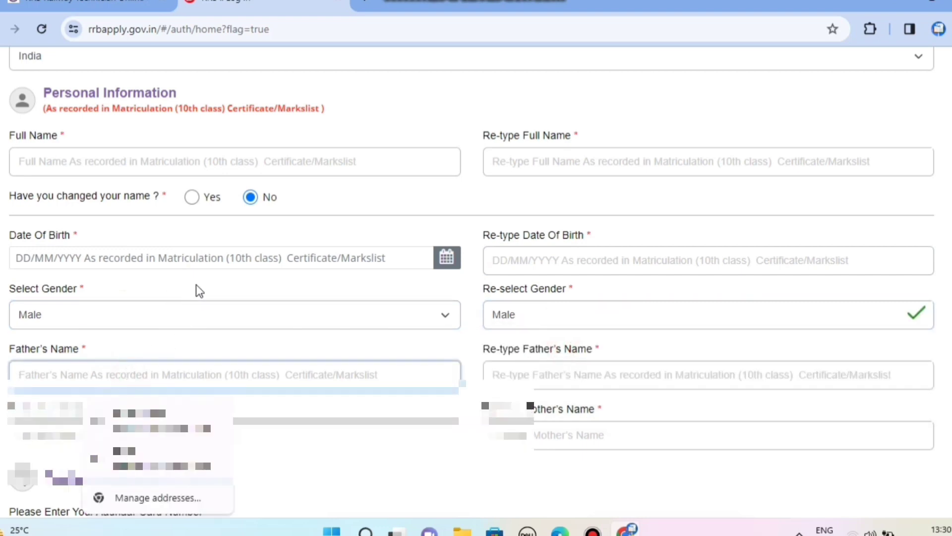
pyautogui.scroll(-2, 196, 285)
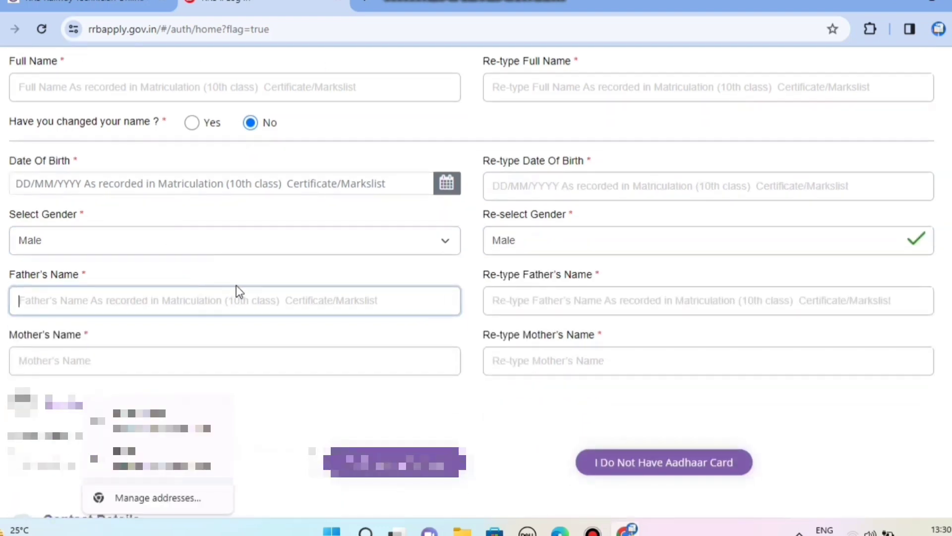
pyautogui.click(538, 297)
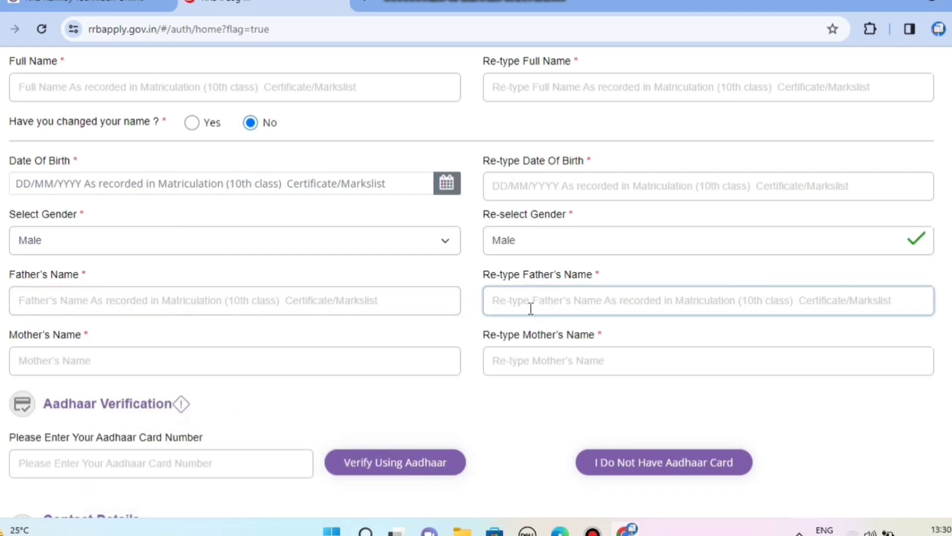
pyautogui.click(52, 358)
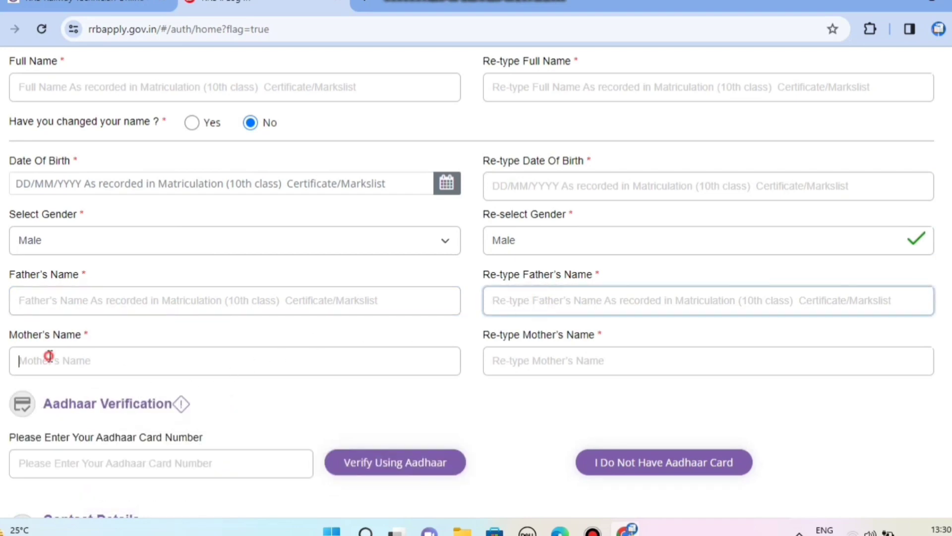
pyautogui.click(544, 352)
pyautogui.scroll(-2, 253, 302)
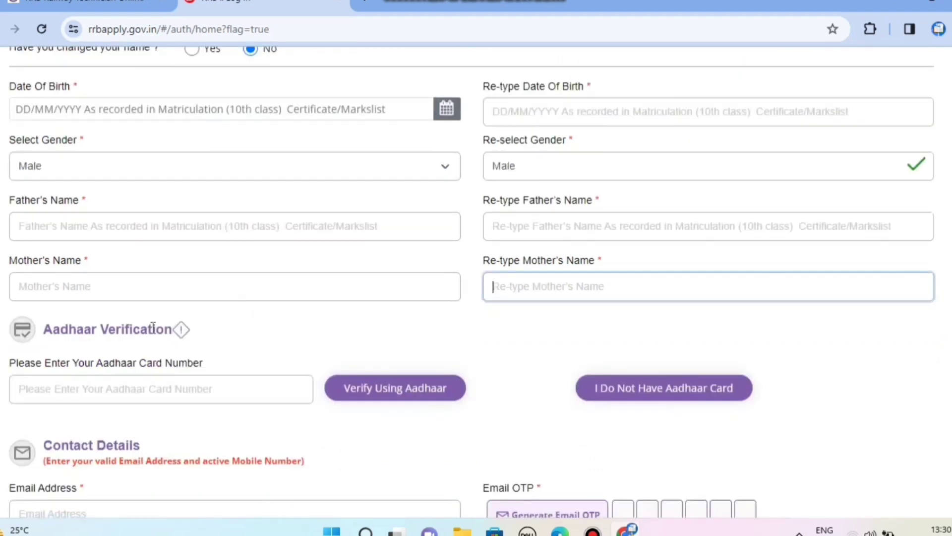
# Go through the Aadhaar card number, email address, email OTP and mobile number fields without entering anything
pyautogui.click(106, 394)
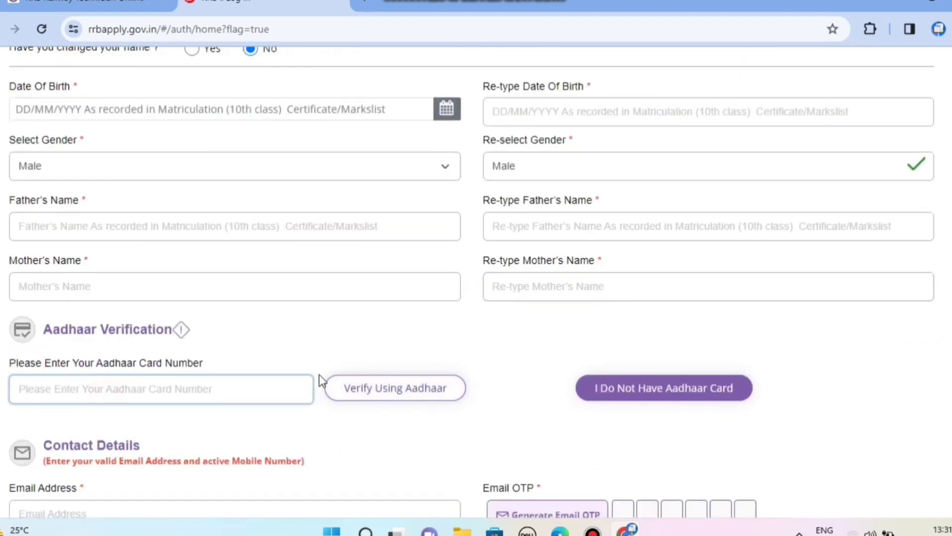
pyautogui.scroll(-3, 307, 374)
pyautogui.click(74, 359)
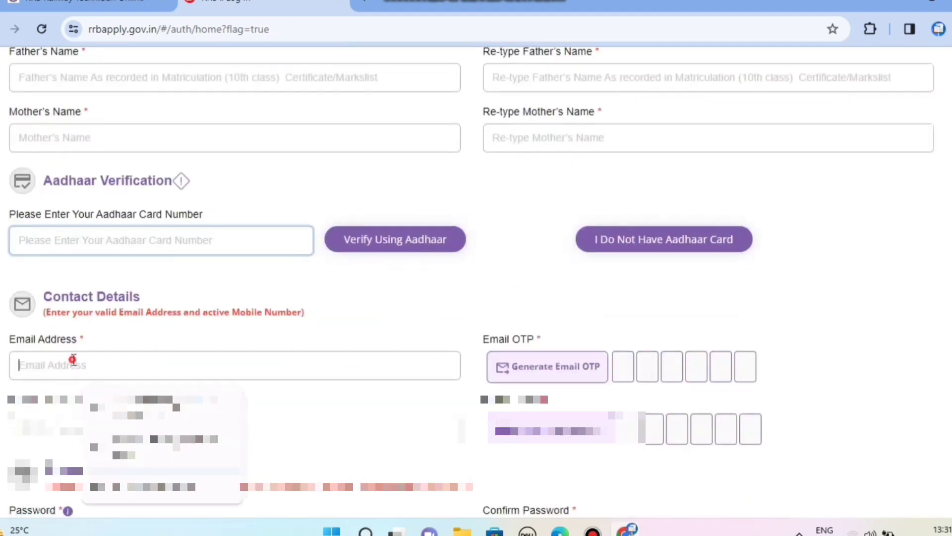
pyautogui.scroll(-3, 172, 281)
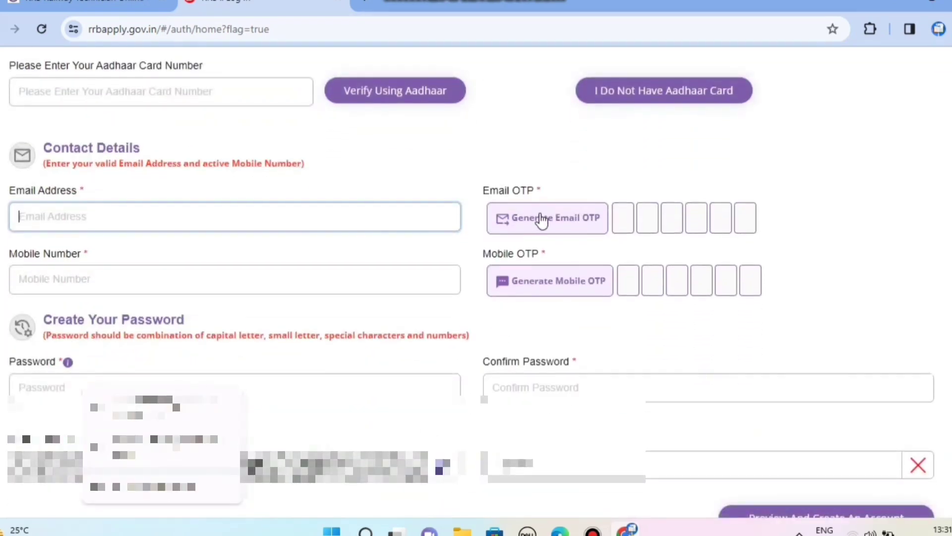
pyautogui.click(623, 220)
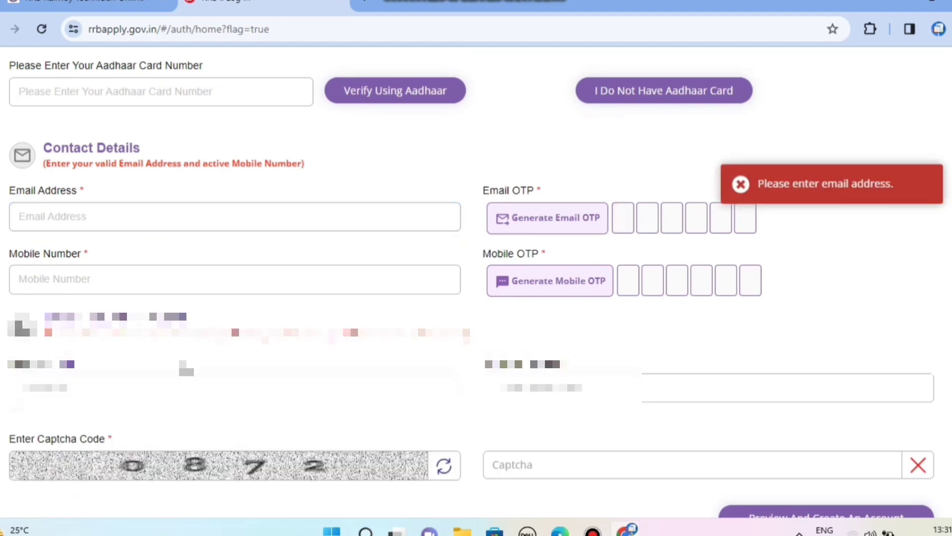
pyautogui.click(78, 281)
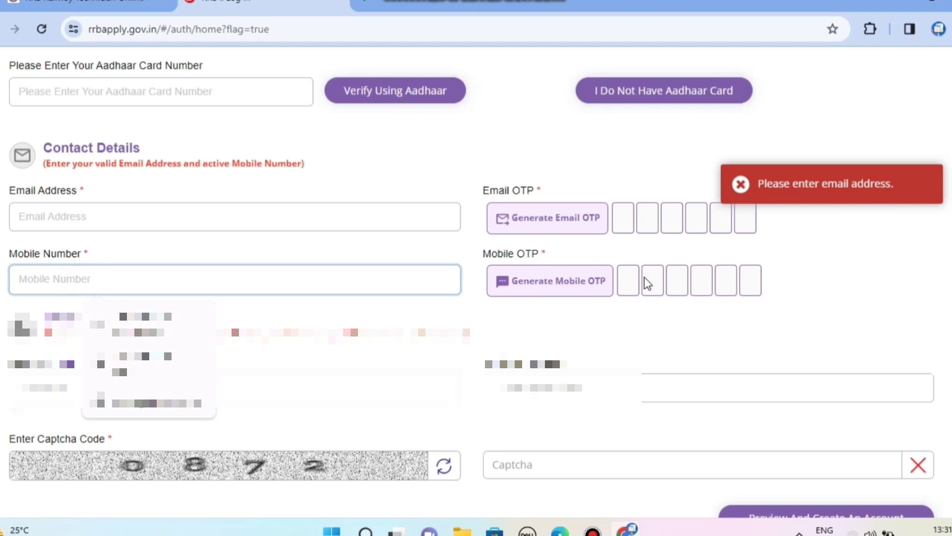
pyautogui.scroll(-2, 343, 244)
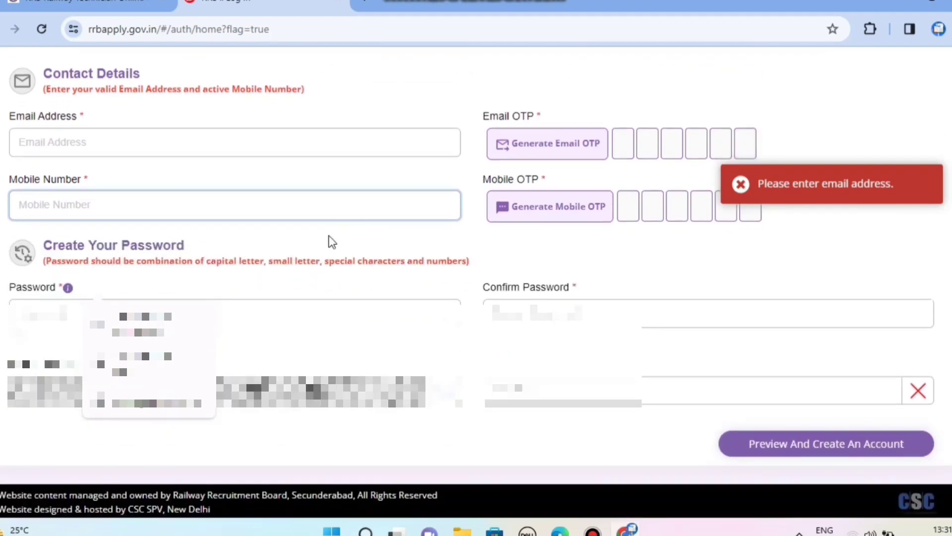
# Go through the password, confirm password and captcha fields of the account form
pyautogui.click(62, 313)
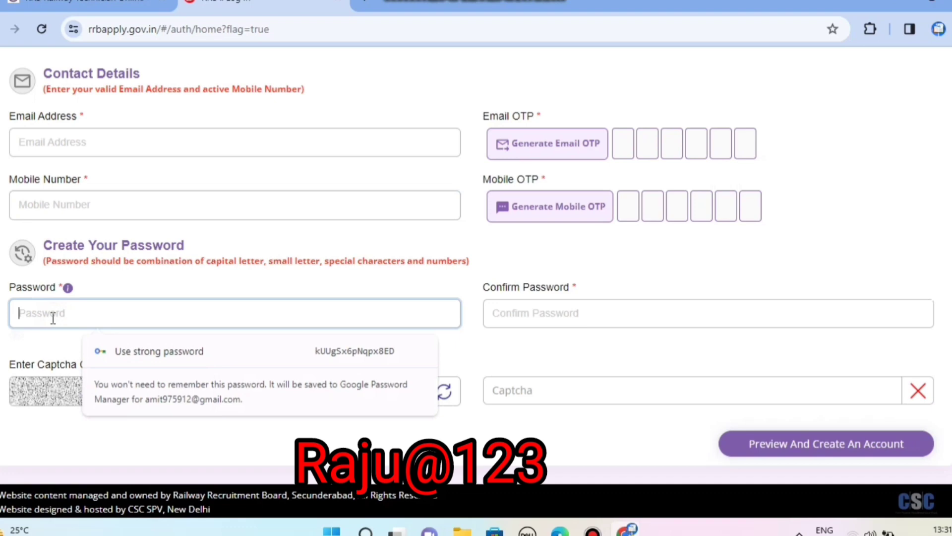
pyautogui.click(574, 313)
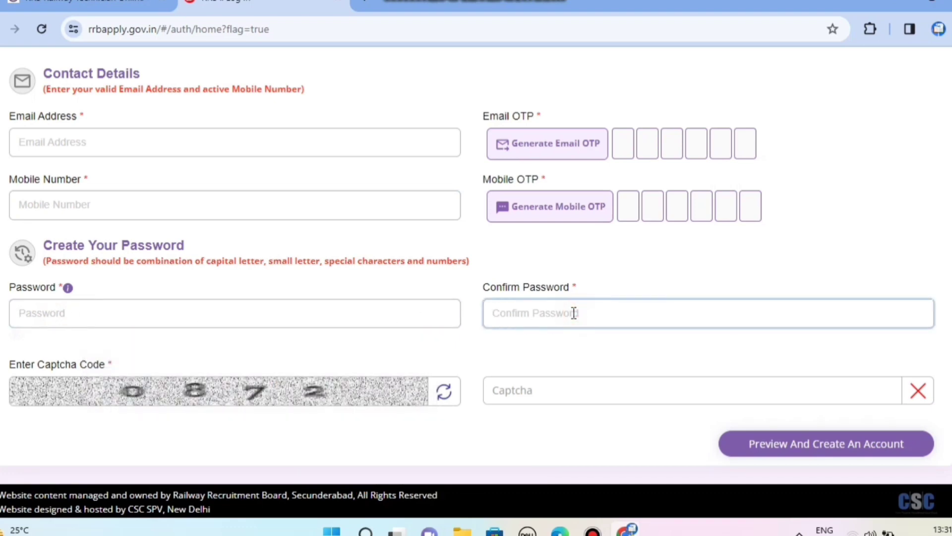
pyautogui.click(596, 393)
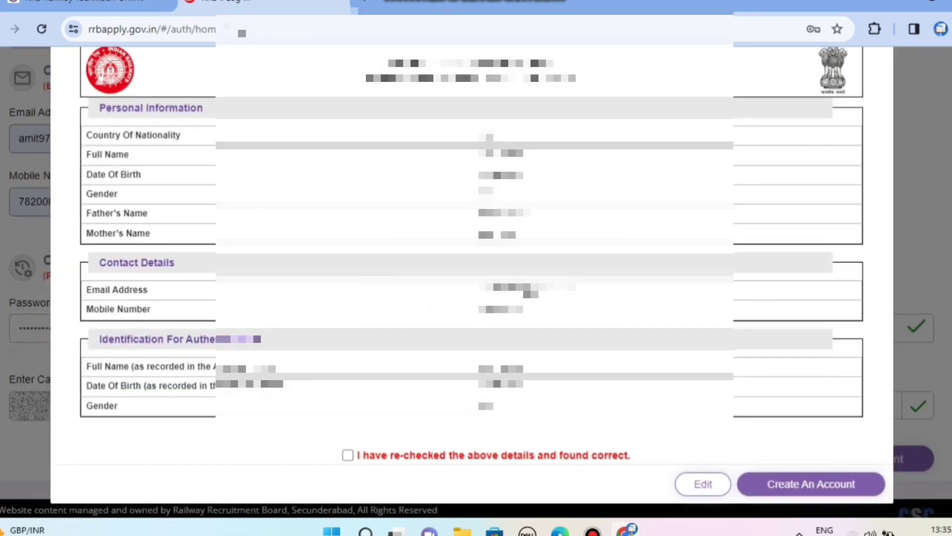
# Declare the previewed details re-checked and correct, create the account and agree to proceed
pyautogui.click(348, 455)
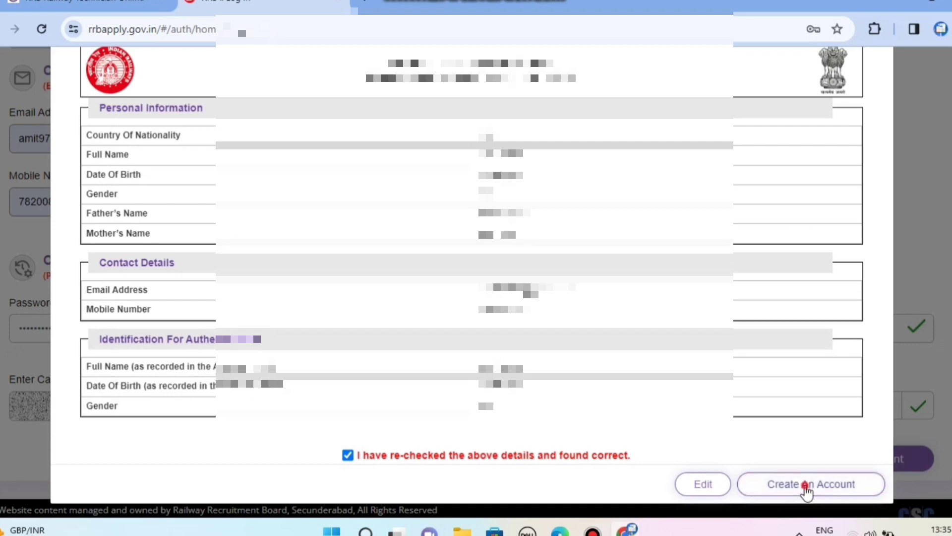
pyautogui.click(808, 484)
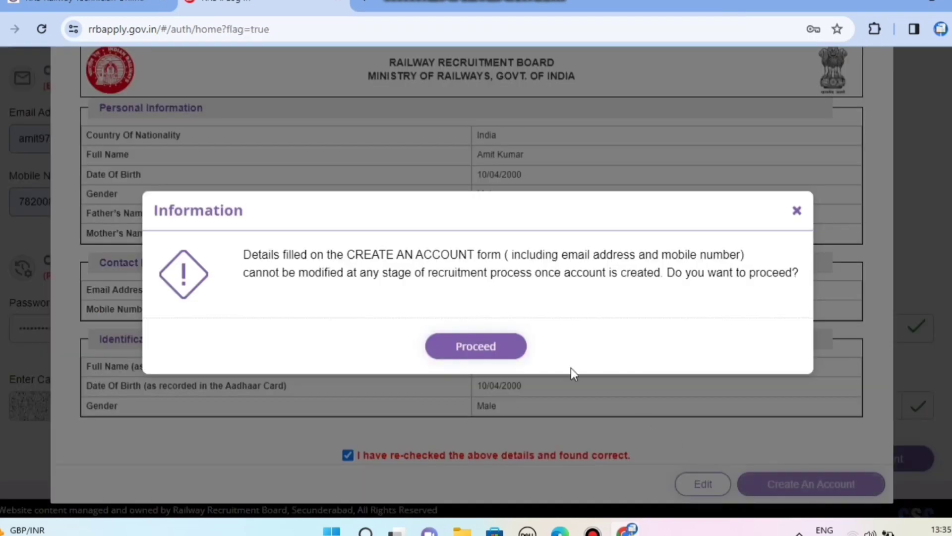
pyautogui.click(478, 358)
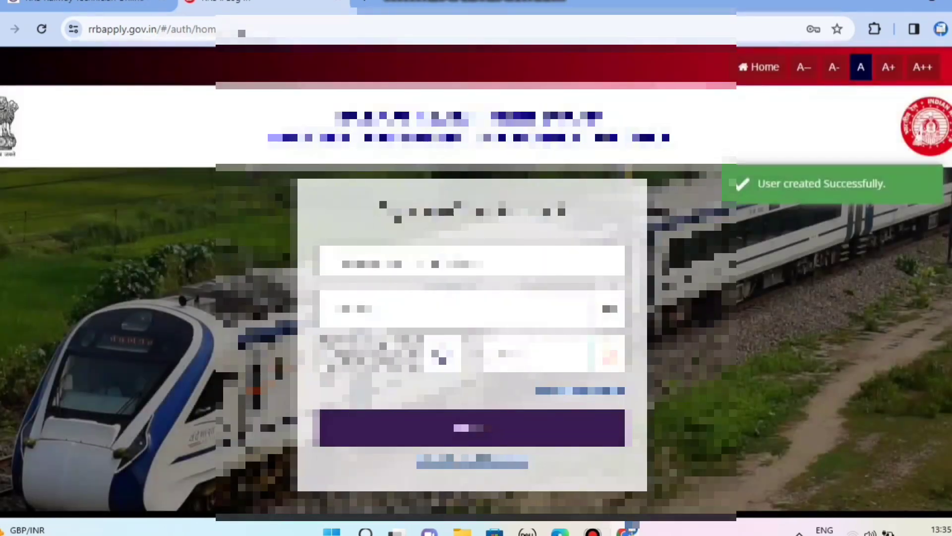
# Sign into the new account with the registered mobile number or email address, the account password and the captcha
pyautogui.click(426, 258)
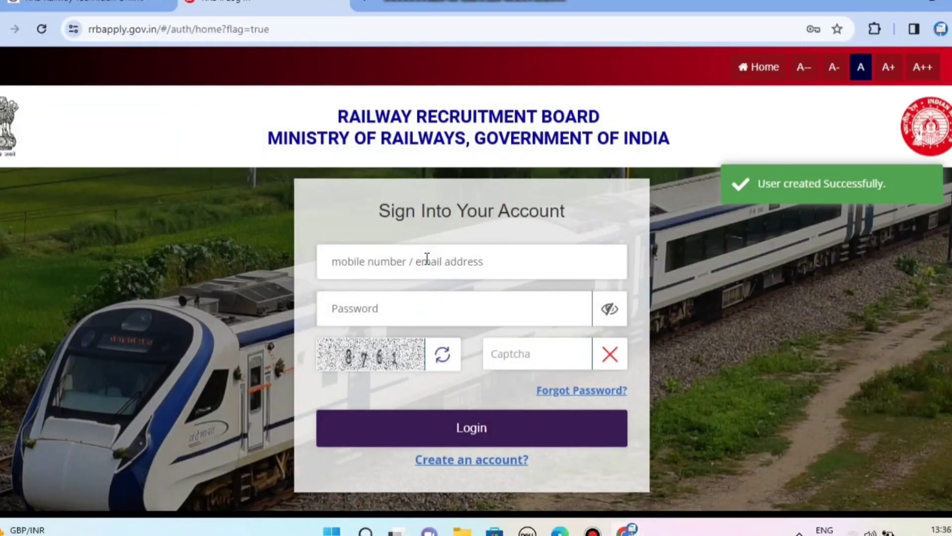
pyautogui.click(412, 309)
pyautogui.click(522, 356)
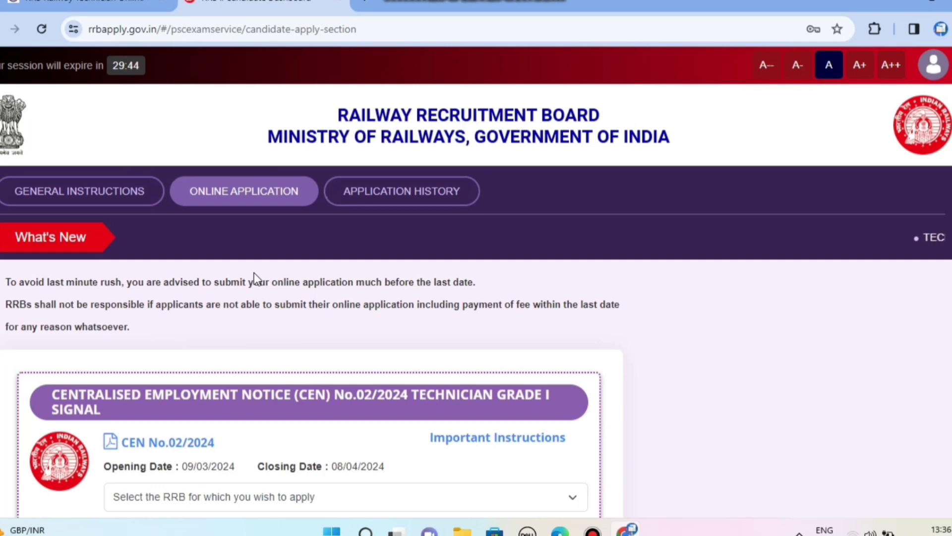
# Tick the not-debarred declaration for Technician Grade I Signal and choose Ahmedabad as the RRB for Technician Grade III
pyautogui.scroll(-5, 254, 273)
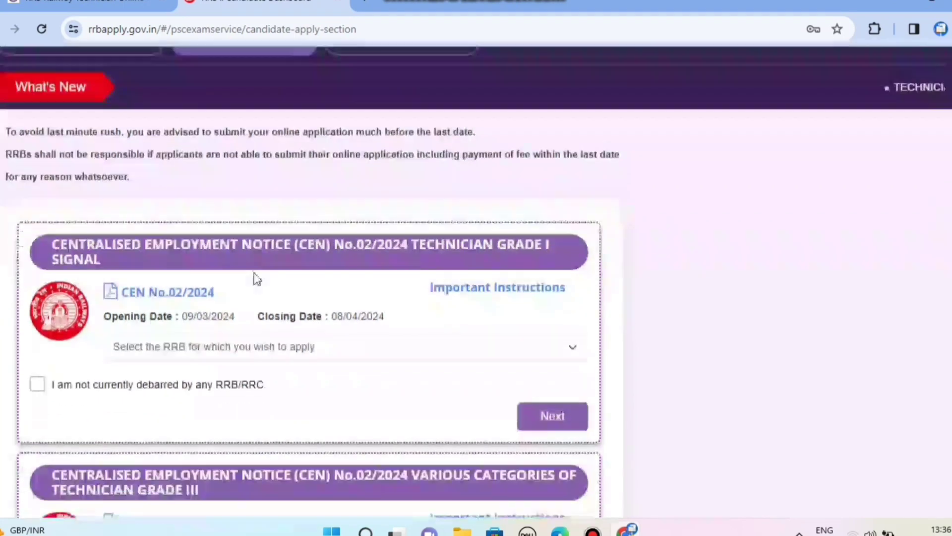
pyautogui.click(36, 311)
pyautogui.scroll(-3, 314, 279)
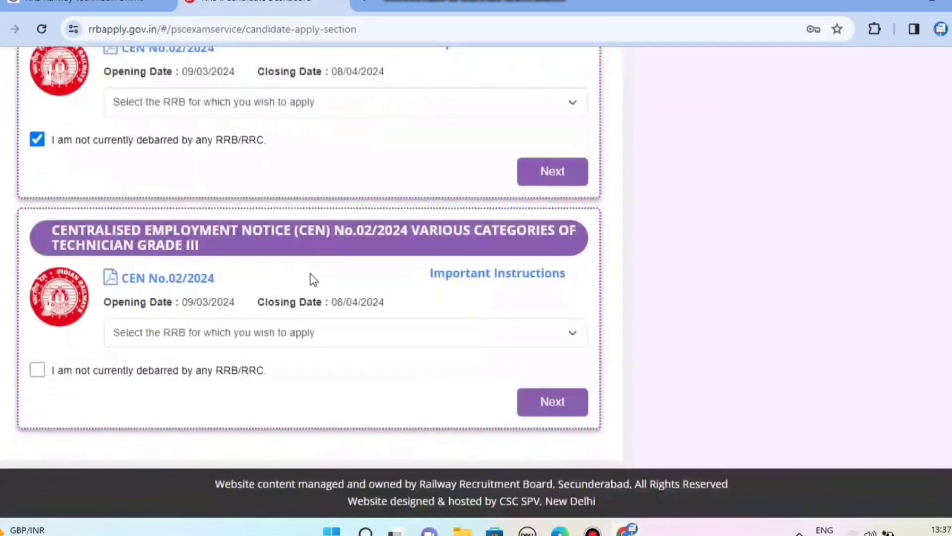
pyautogui.click(244, 334)
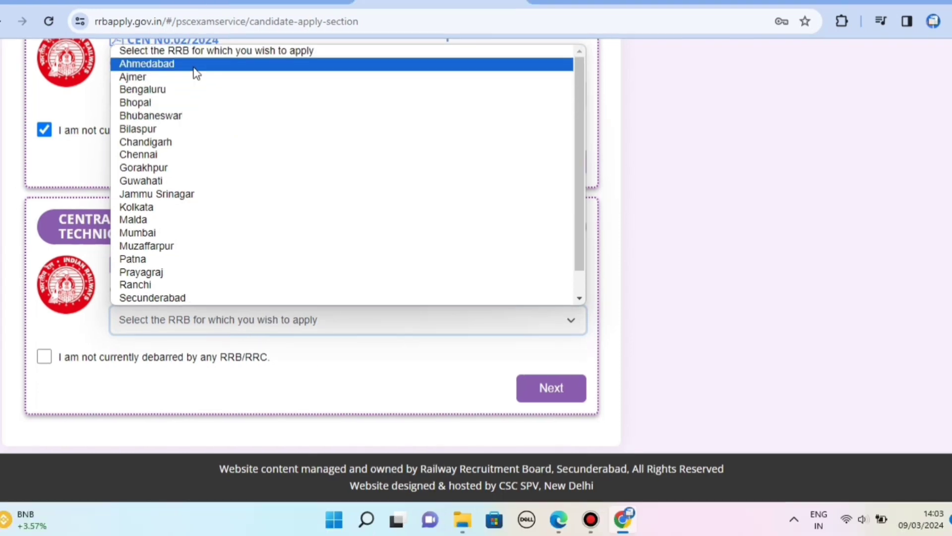
pyautogui.click(194, 68)
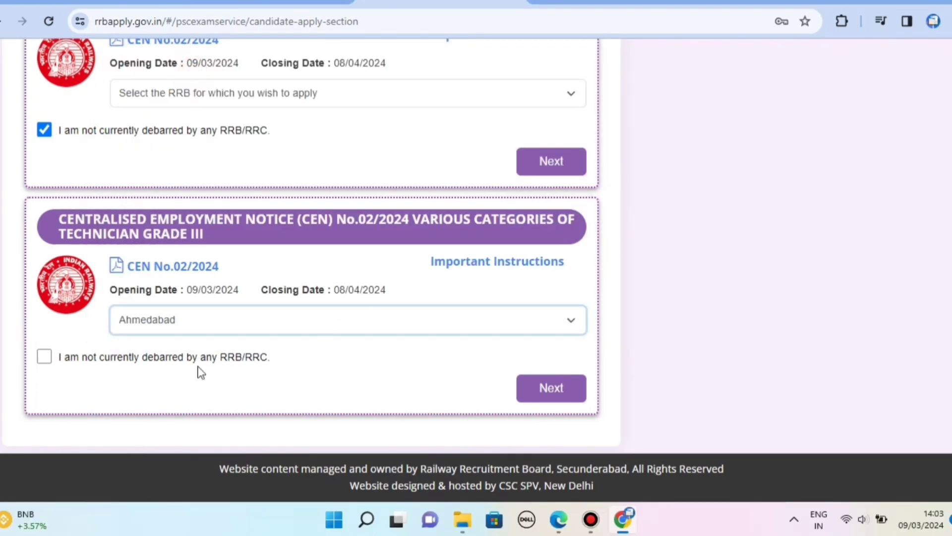
# Tick the not-debarred declaration for Technician Grade III and continue to its application's personal details
pyautogui.scroll(3, 185, 256)
pyautogui.scroll(-3, 220, 226)
pyautogui.click(43, 357)
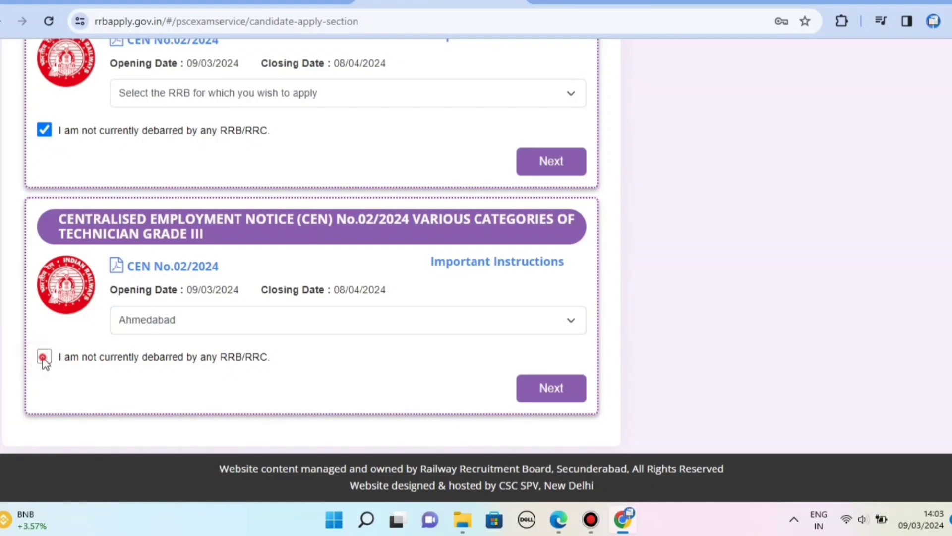
pyautogui.click(551, 390)
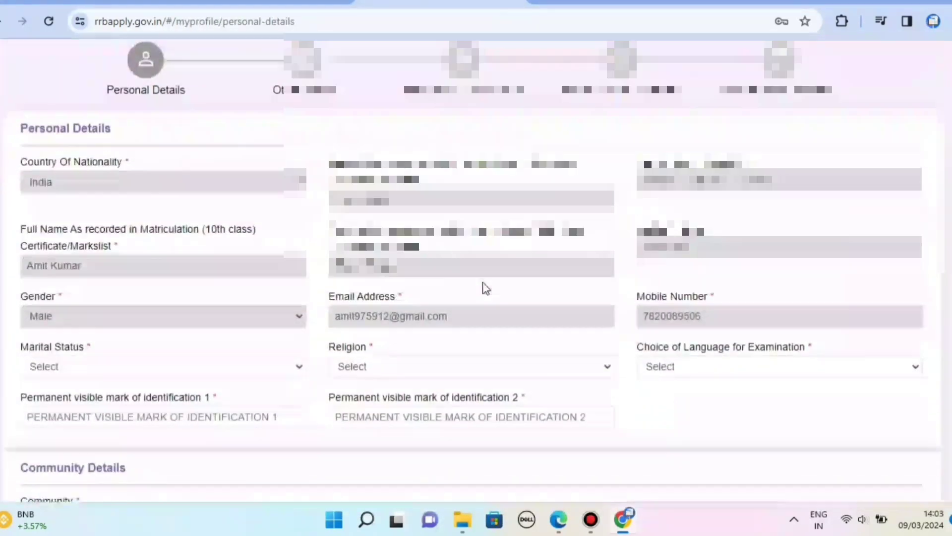
# Set the marital status to Unmarried, the religion to Hindu and the examination language to Hindi
pyautogui.scroll(-1, 485, 287)
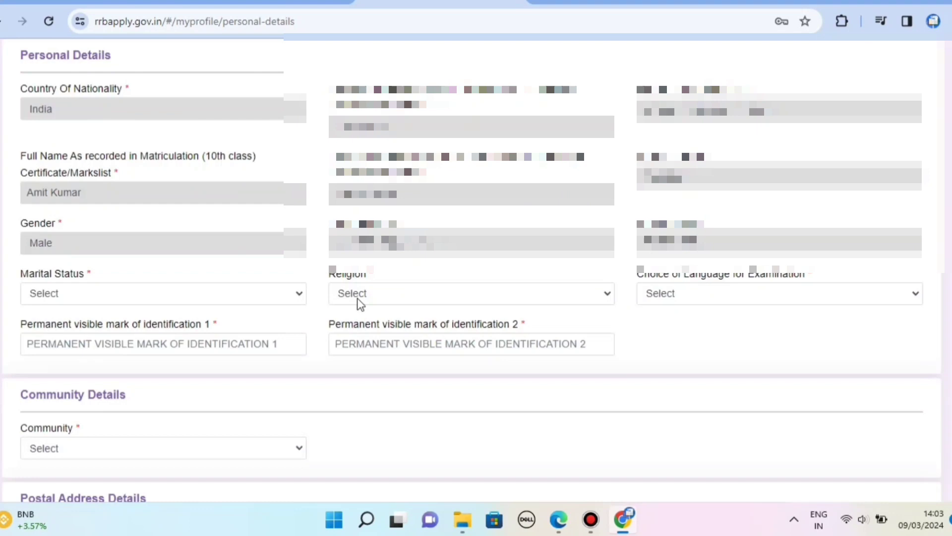
pyautogui.click(168, 292)
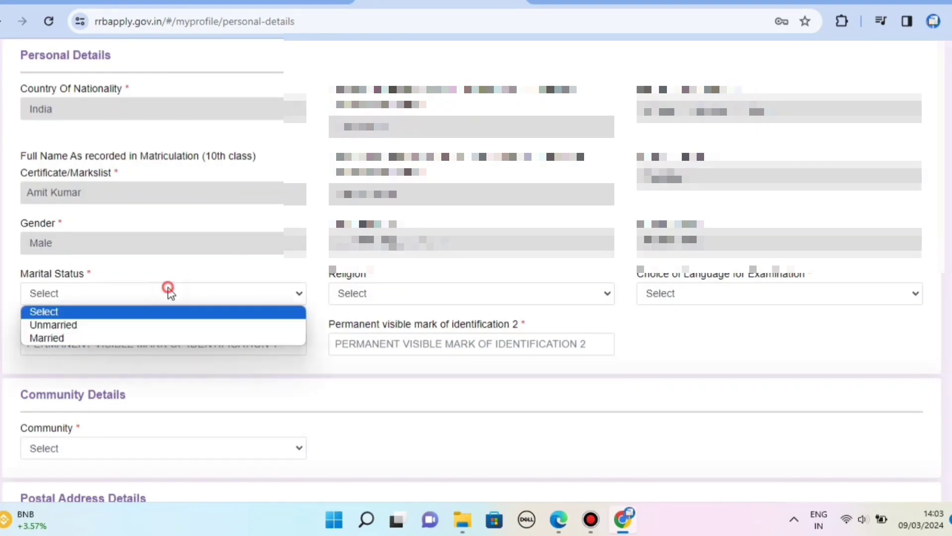
pyautogui.click(132, 326)
pyautogui.click(419, 292)
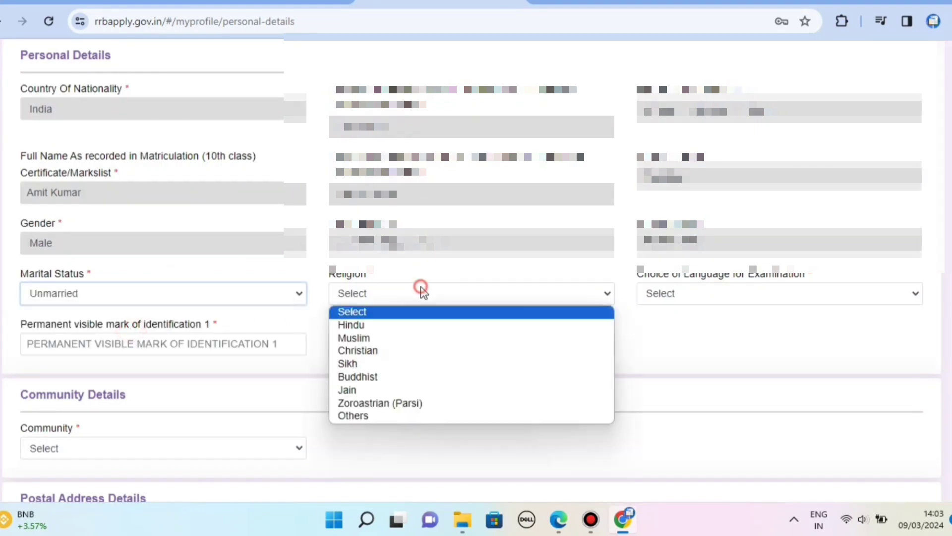
pyautogui.click(364, 325)
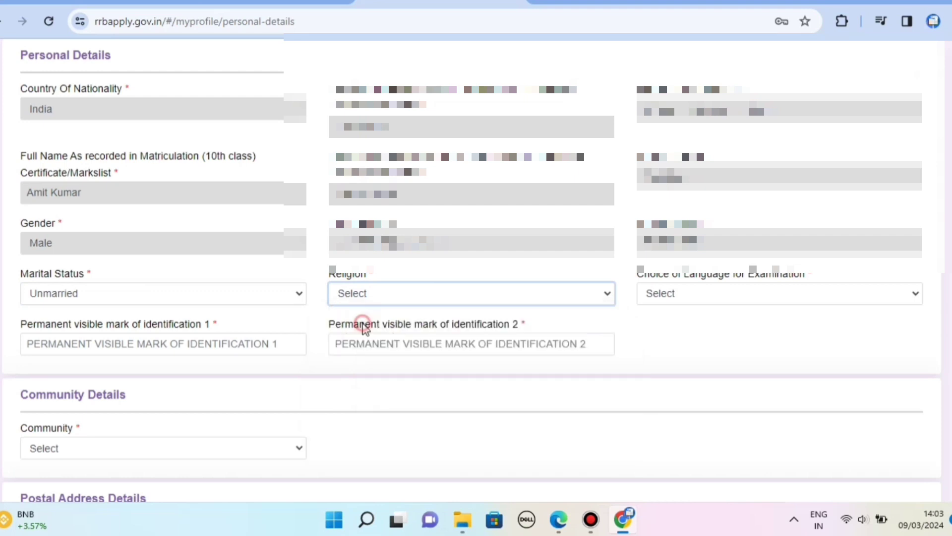
pyautogui.click(683, 294)
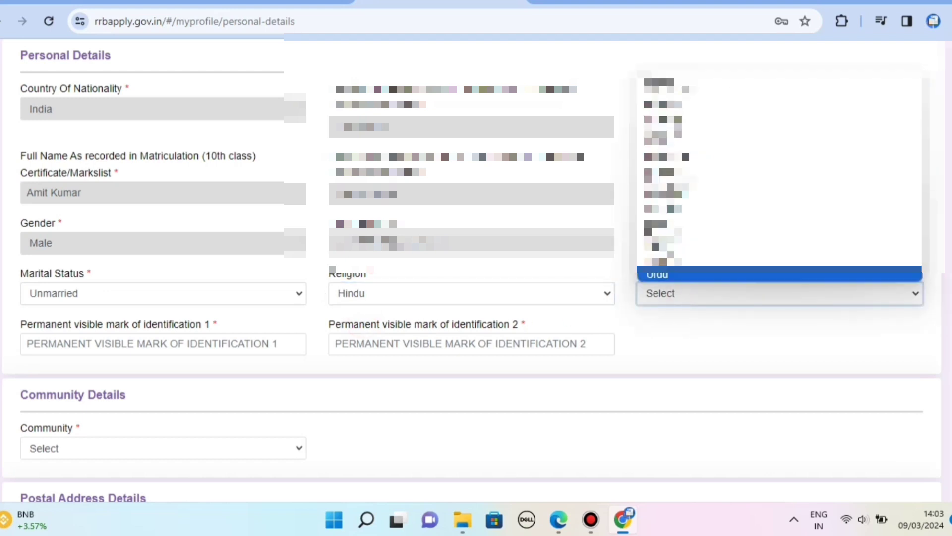
pyautogui.click(670, 147)
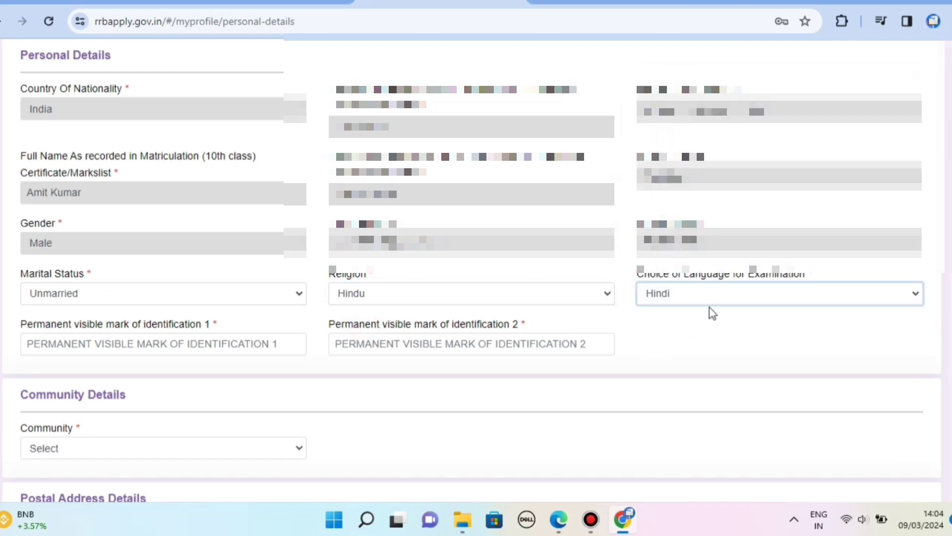
pyautogui.click(632, 277)
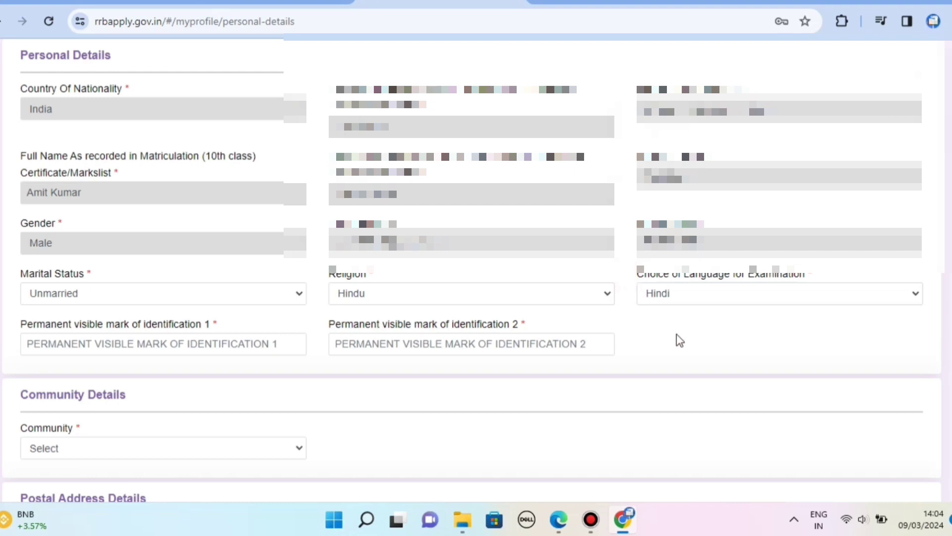
# Enter "A BLACK MOL ON FACE" and "A BLACK MOL LAFT CHIK" as permanent visible identification marks 1 and 2
pyautogui.scroll(-2, 297, 336)
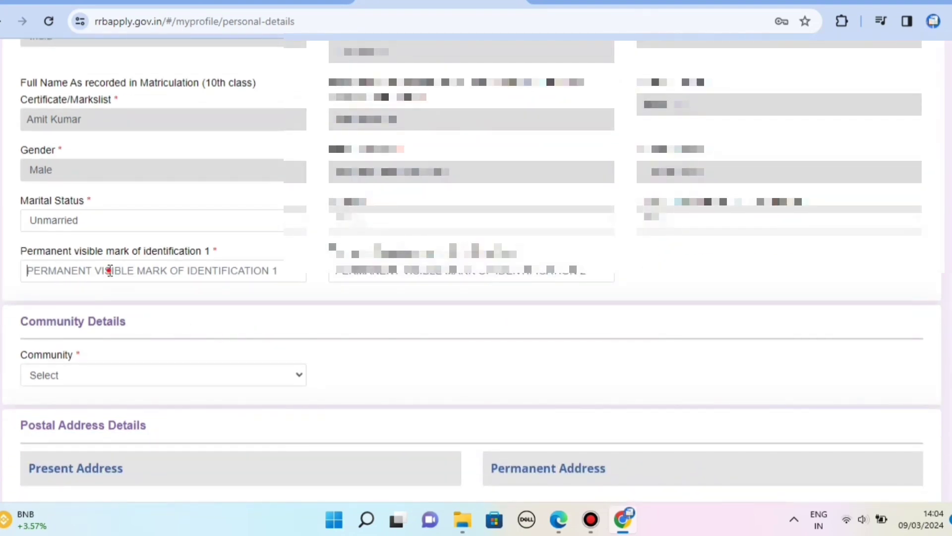
pyautogui.click(110, 270)
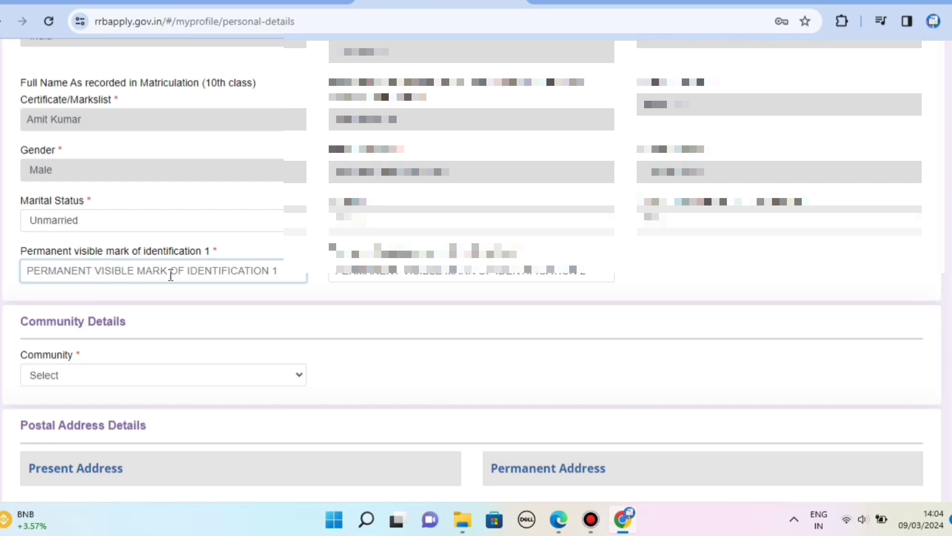
pyautogui.click(487, 276)
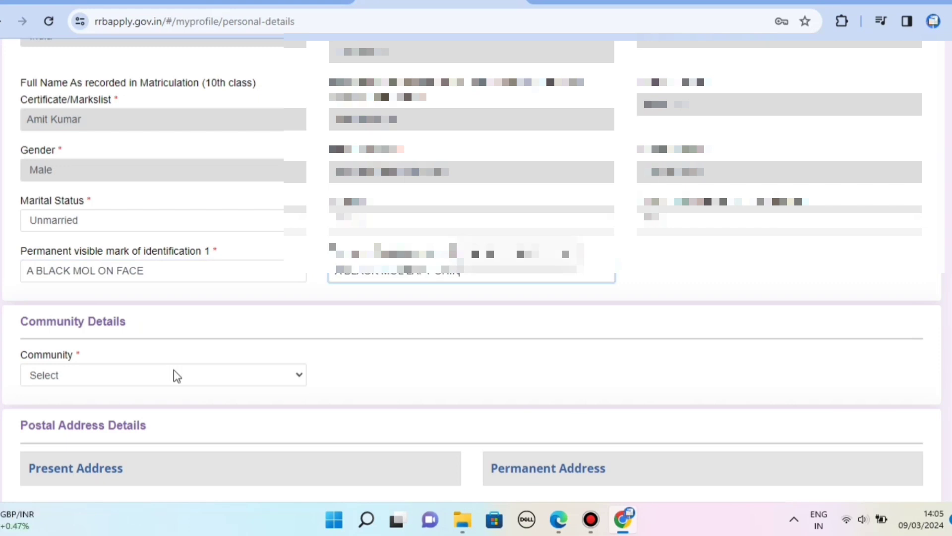
# Set the community to SC (Scheduled Caste) and agree to the information notice
pyautogui.click(174, 376)
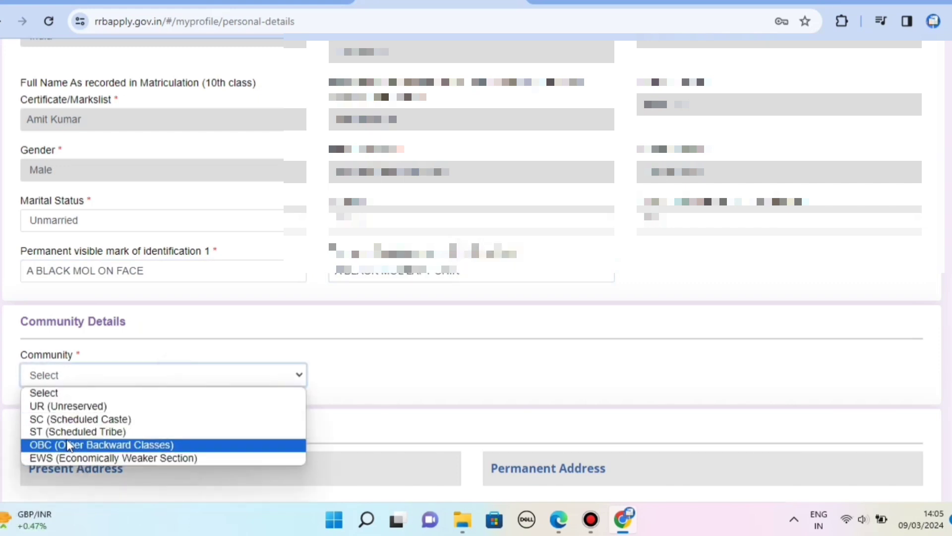
pyautogui.click(73, 420)
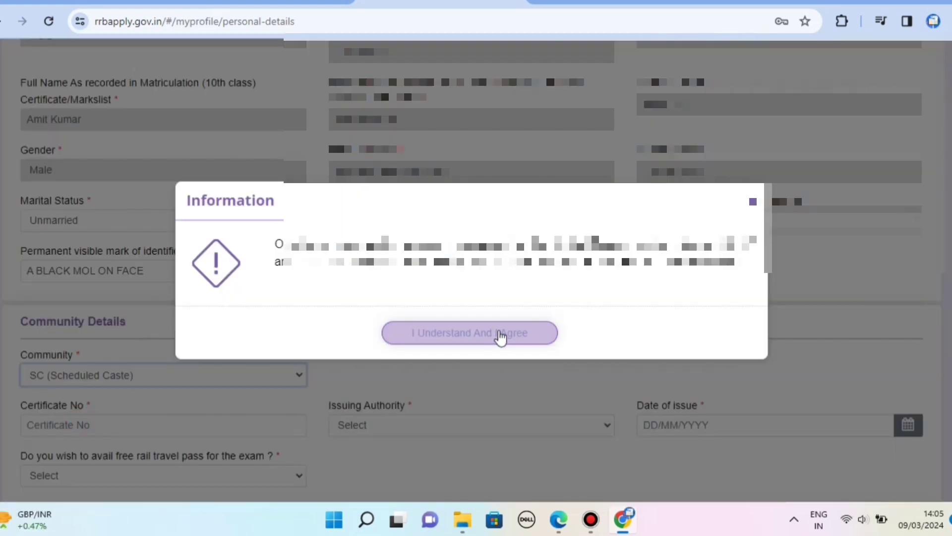
pyautogui.click(501, 337)
# Look through the caste certificate's issuing authority options and its date of issue calendar without choosing anything
pyautogui.scroll(-3, 187, 334)
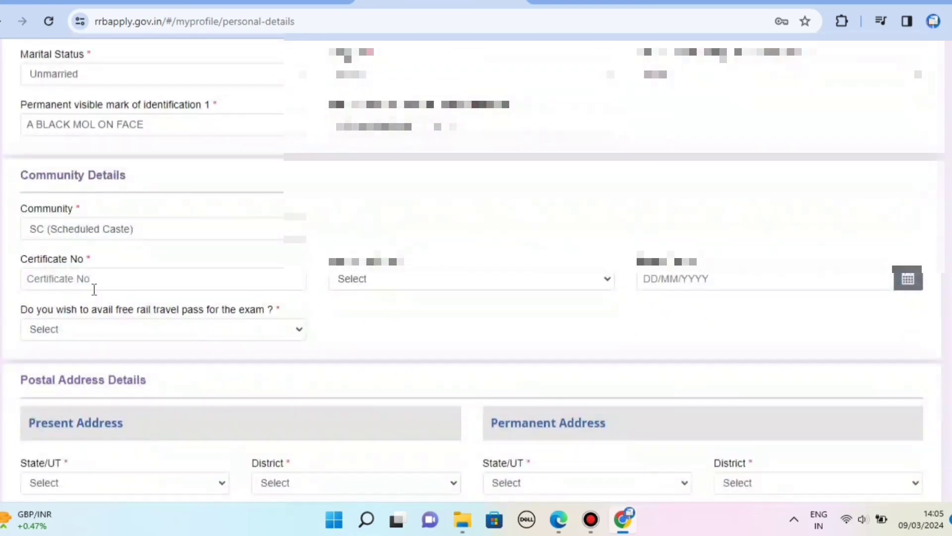
pyautogui.click(423, 285)
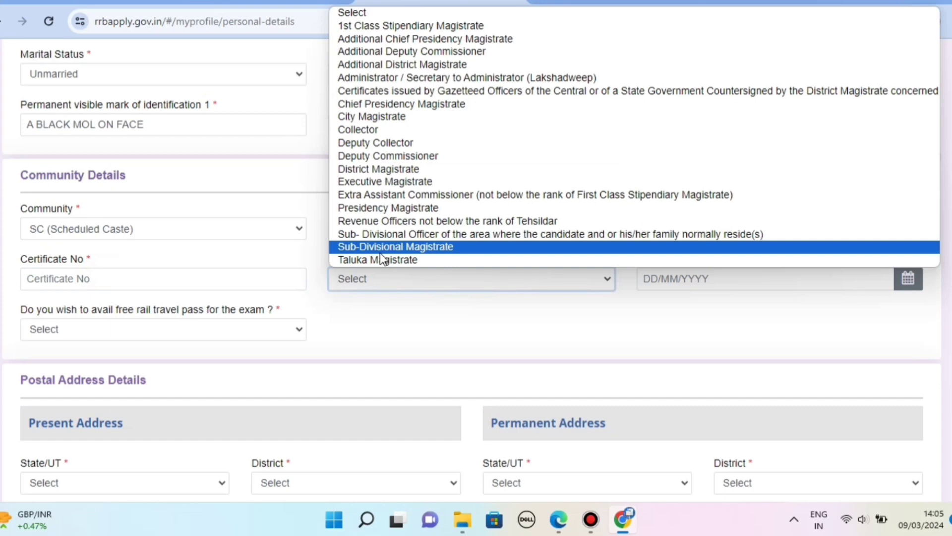
pyautogui.click(752, 279)
pyautogui.click(752, 278)
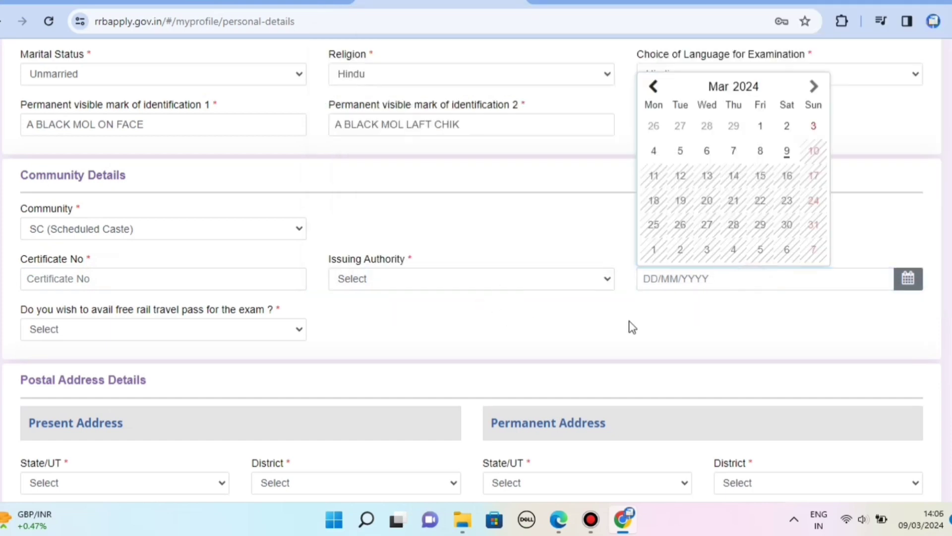
# Opt for the free rail travel pass with Yes, and review the nearest railway station field and the caste certificate upload requirement
pyautogui.click(357, 334)
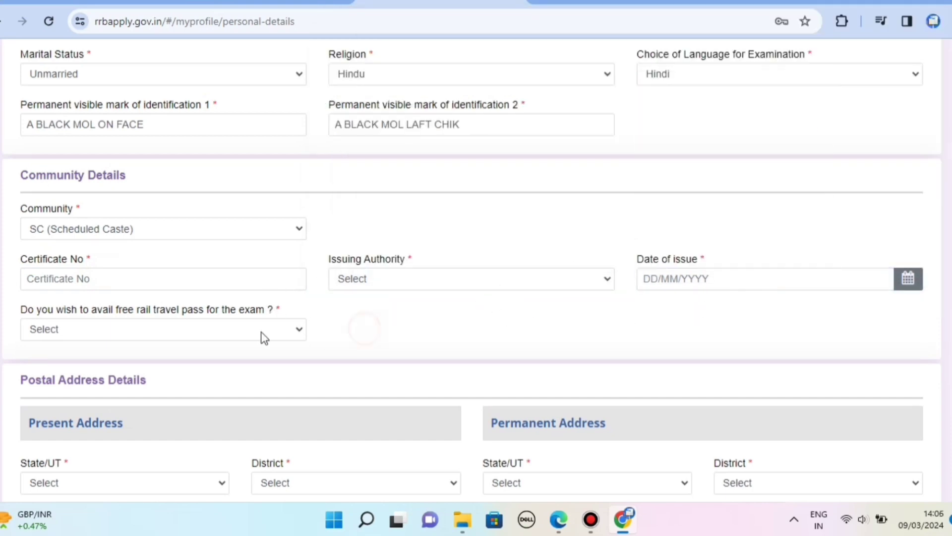
pyautogui.click(263, 335)
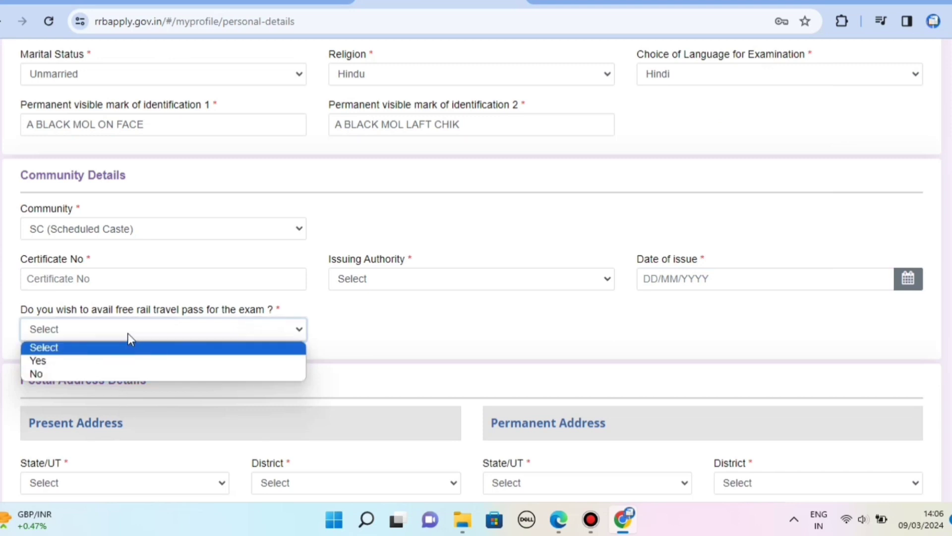
pyautogui.click(102, 360)
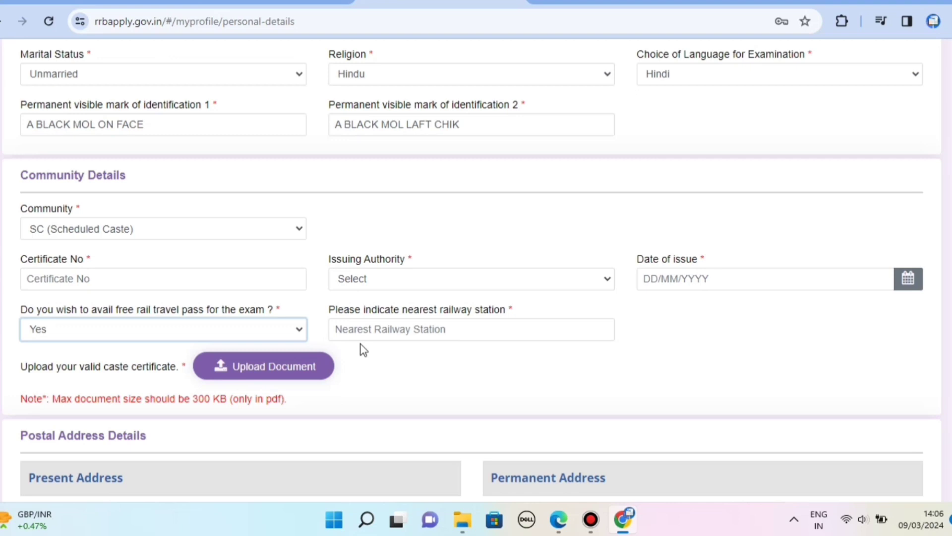
pyautogui.click(451, 330)
pyautogui.click(724, 350)
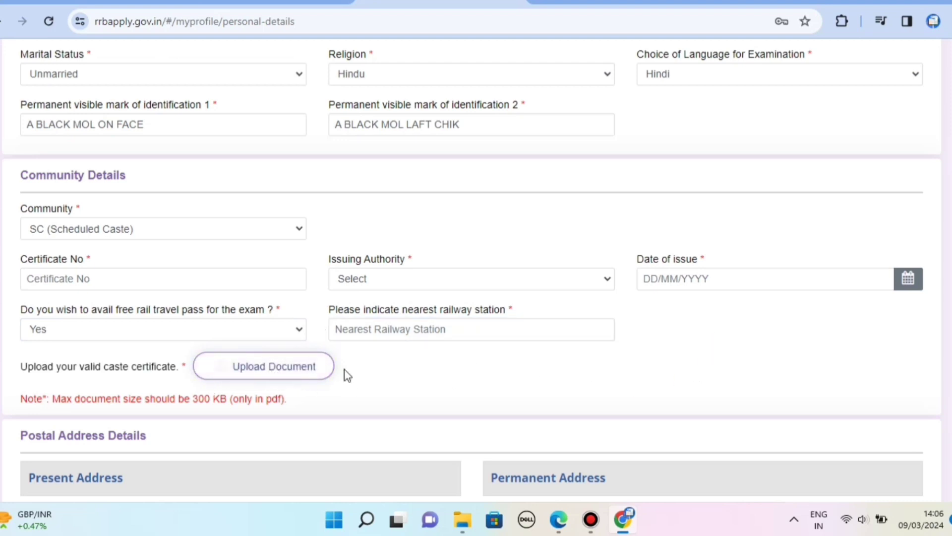
pyautogui.moveTo(20, 366); pyautogui.dragTo(229, 370)
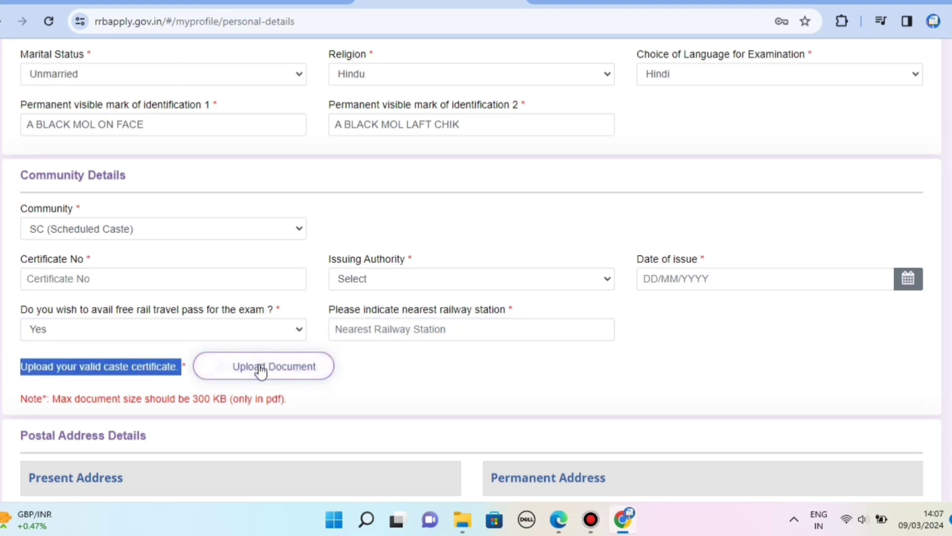
# Set the present address's State/UT to UTTAR PRADESH and its district to Bulandshahr
pyautogui.scroll(-5, 352, 373)
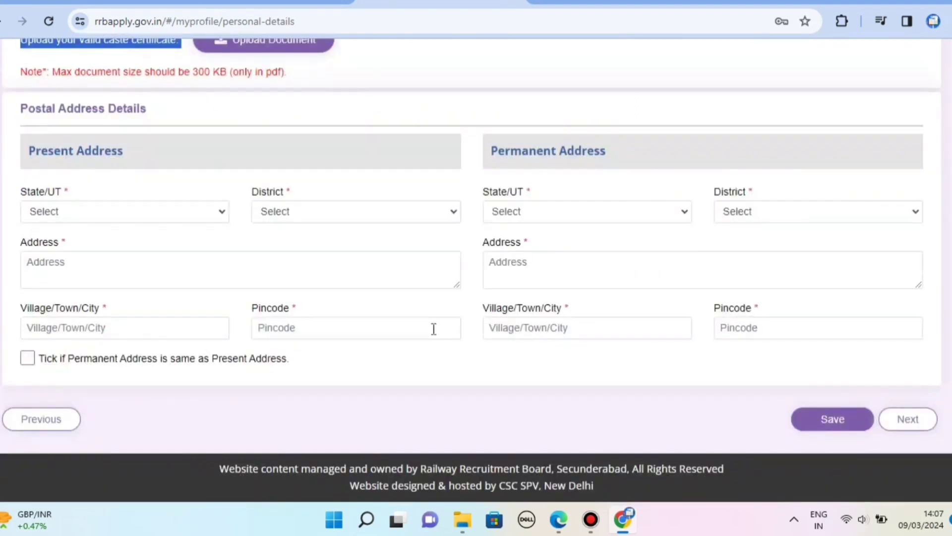
pyautogui.click(215, 217)
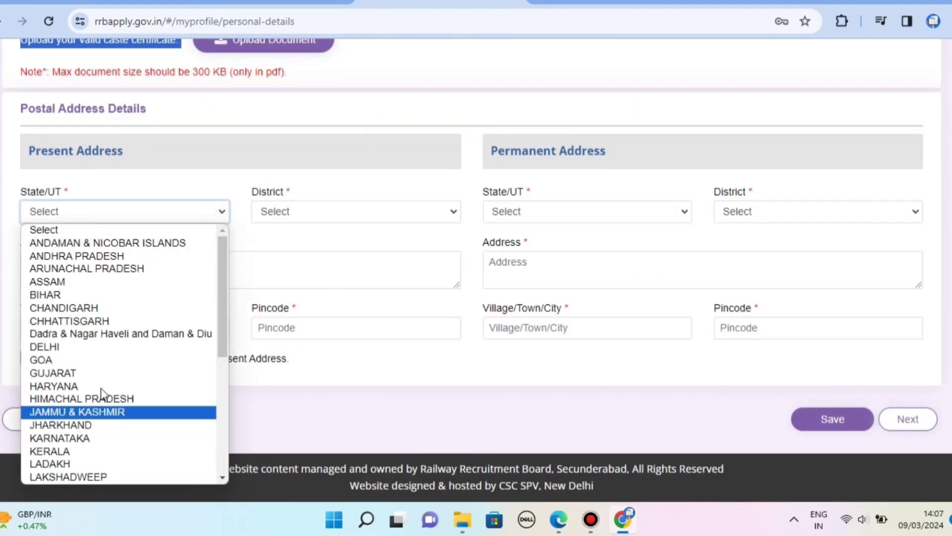
pyautogui.scroll(-5, 111, 372)
pyautogui.click(99, 450)
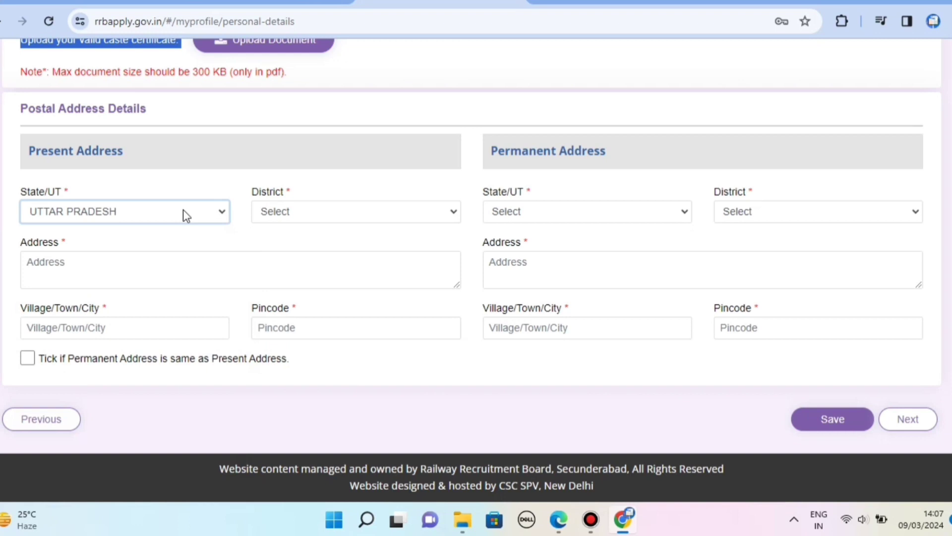
pyautogui.click(351, 218)
pyautogui.scroll(-1, 288, 446)
pyautogui.click(288, 483)
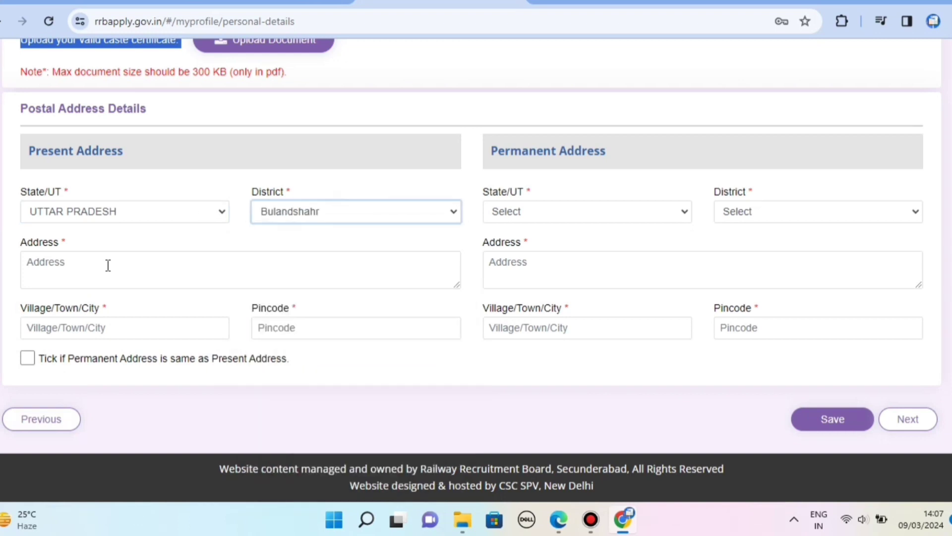
# Look over the present address's Address, Village/Town/City and Pincode fields without entering anything
pyautogui.click(108, 264)
pyautogui.click(186, 225)
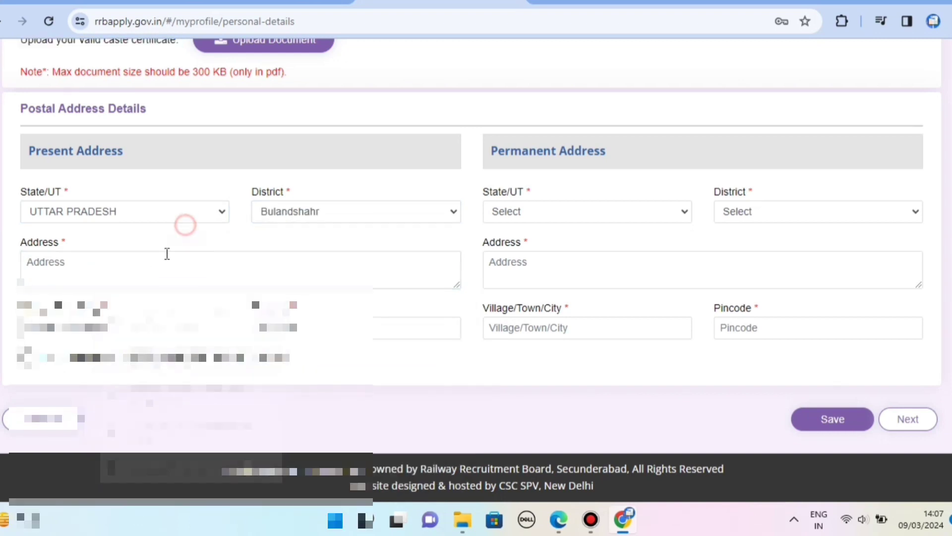
pyautogui.click(29, 327)
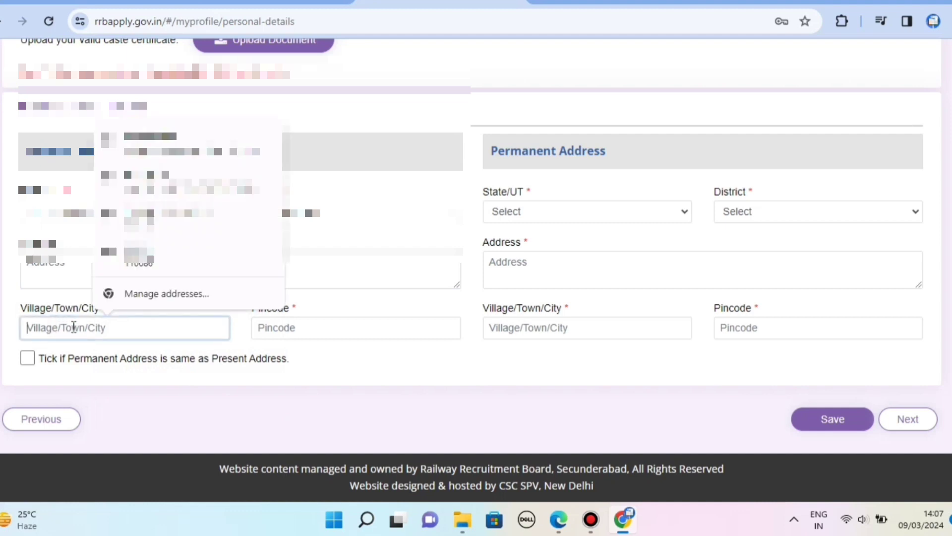
pyautogui.click(332, 324)
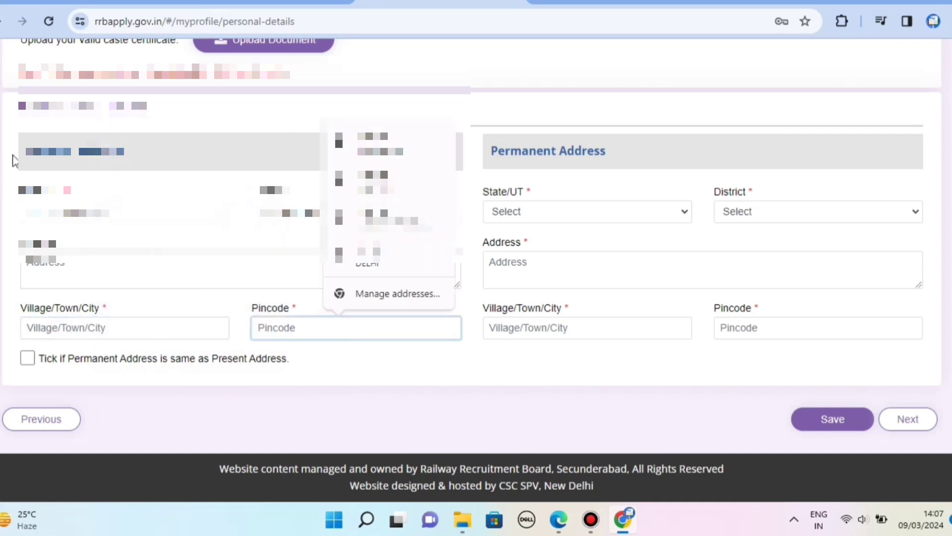
pyautogui.moveTo(14, 161); pyautogui.dragTo(588, 154)
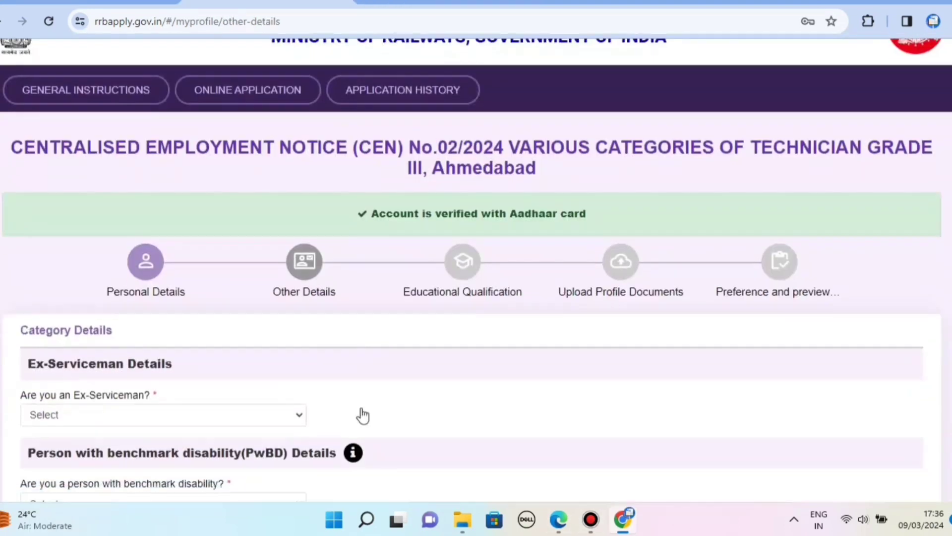
# Answer No to being an Ex-Serviceman and No to being a person with benchmark disability
pyautogui.scroll(-1, 359, 414)
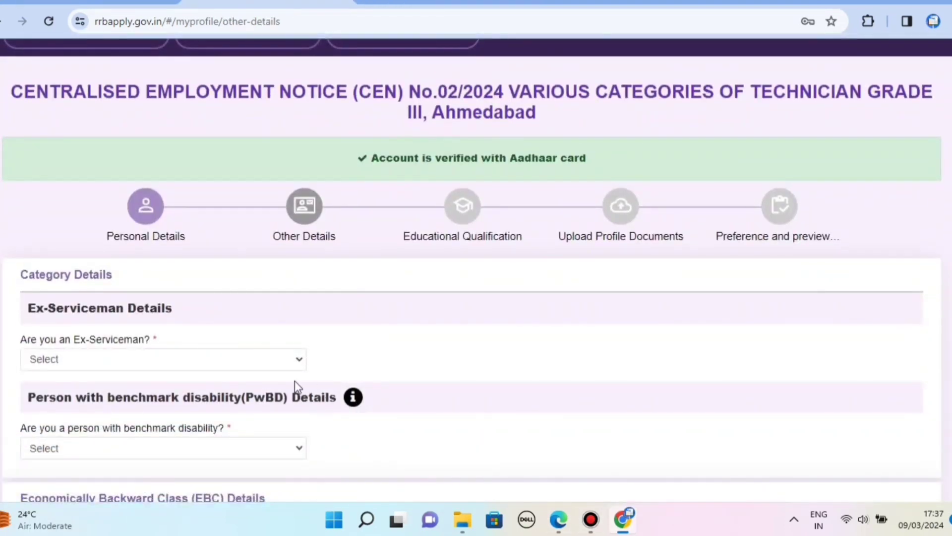
pyautogui.click(264, 354)
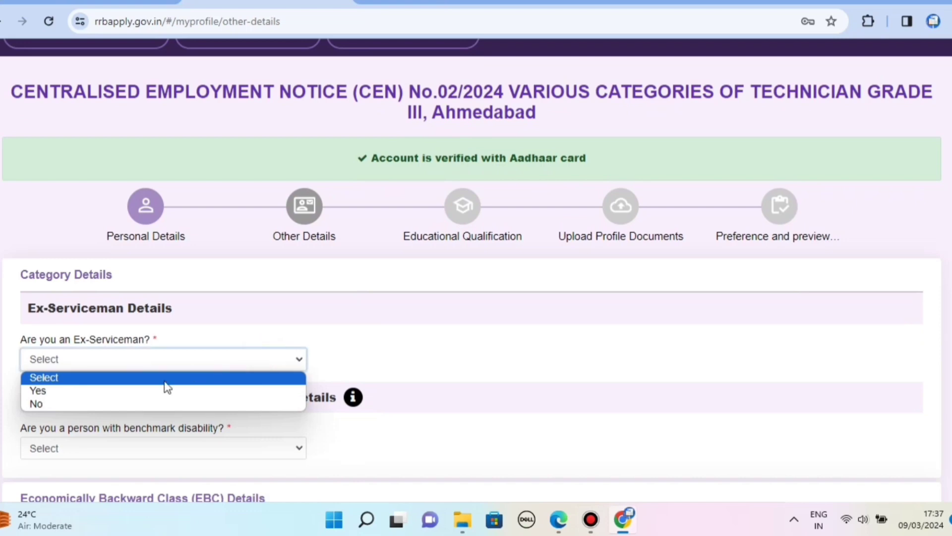
pyautogui.click(152, 404)
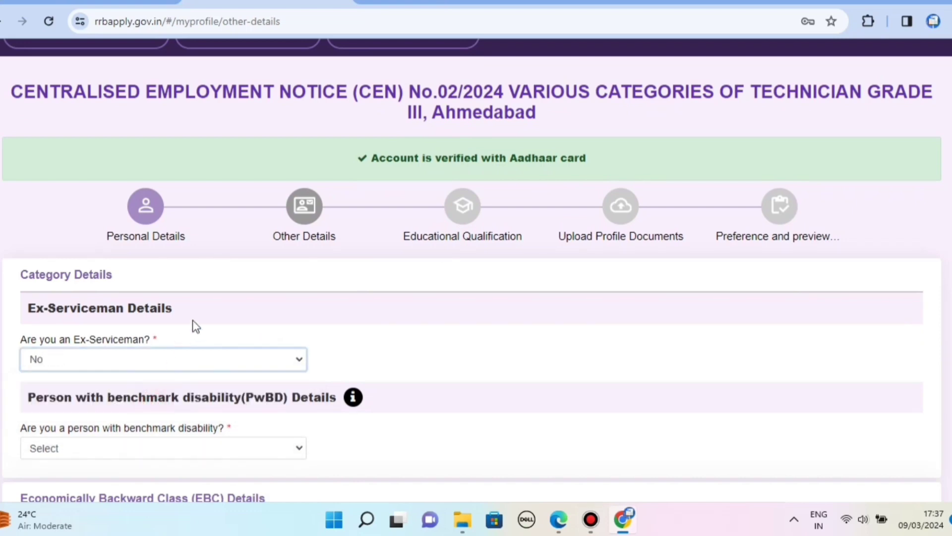
pyautogui.scroll(-3, 149, 307)
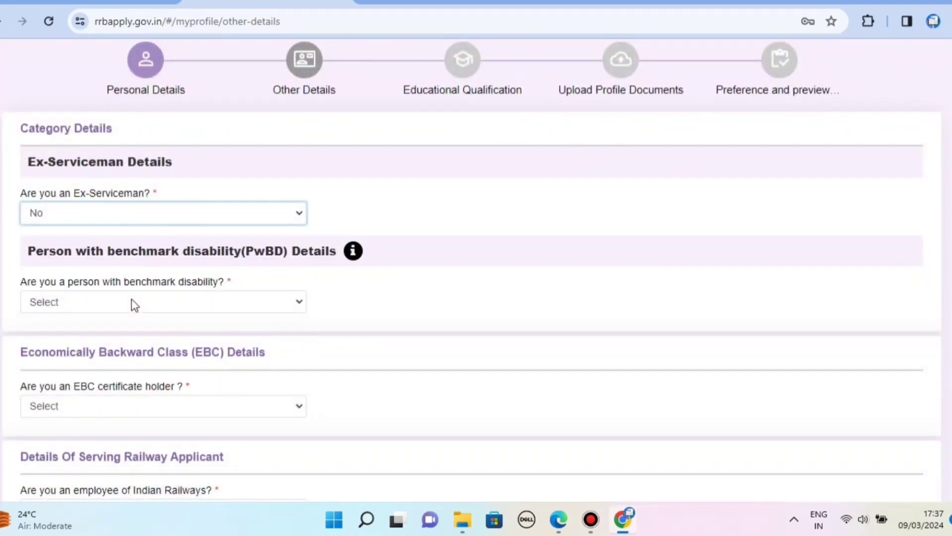
pyautogui.click(132, 299)
pyautogui.click(115, 347)
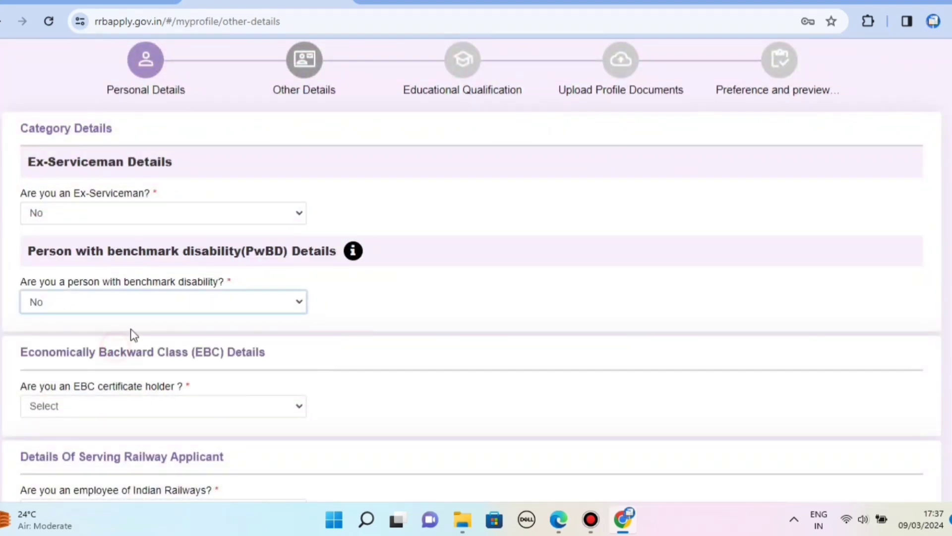
# Answer No to holding an EBC certificate and No to being an employee of Indian Railways
pyautogui.scroll(-3, 243, 255)
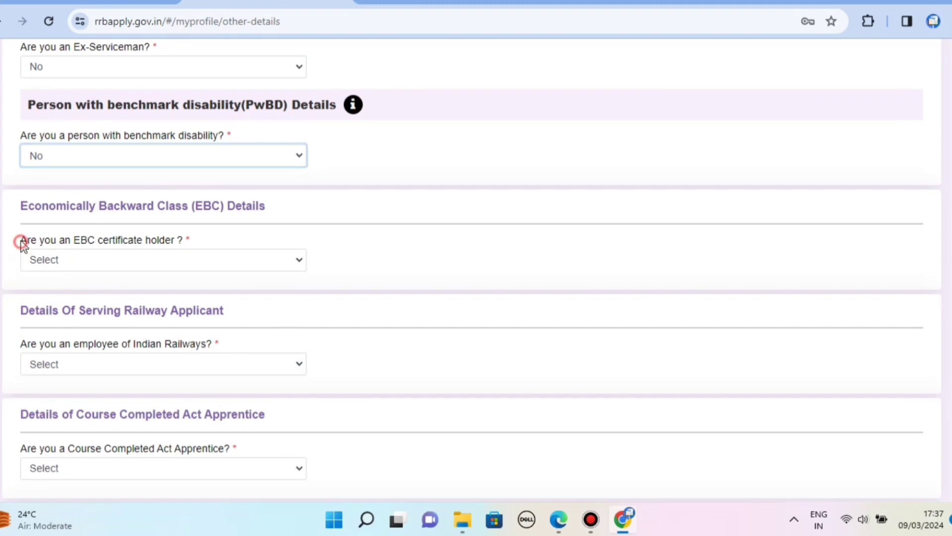
pyautogui.moveTo(22, 241); pyautogui.dragTo(172, 253)
pyautogui.click(172, 258)
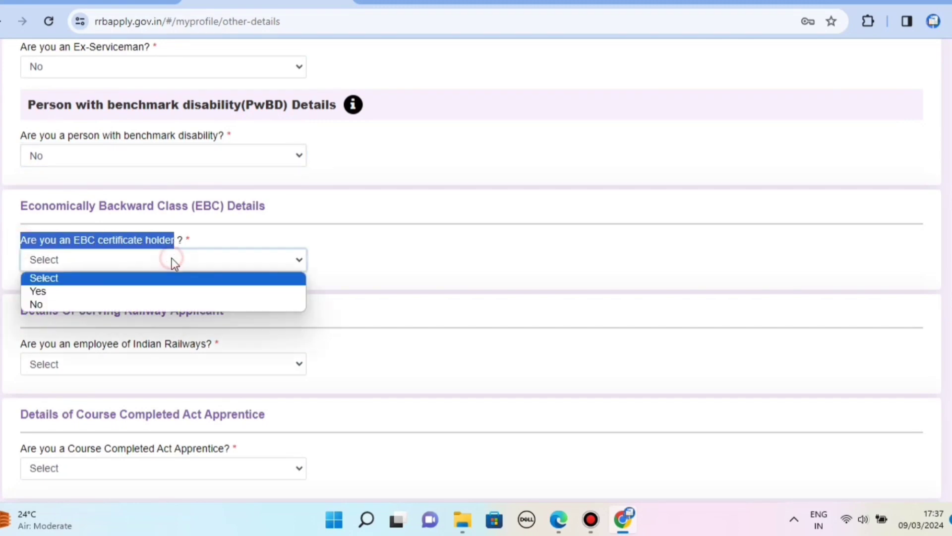
pyautogui.click(110, 301)
pyautogui.moveTo(5, 311); pyautogui.dragTo(265, 314)
pyautogui.click(195, 365)
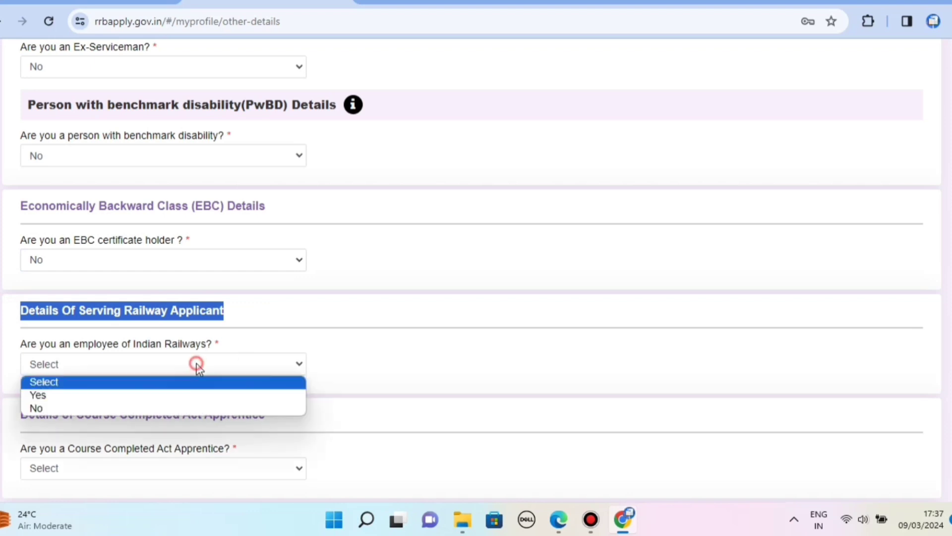
pyautogui.click(144, 409)
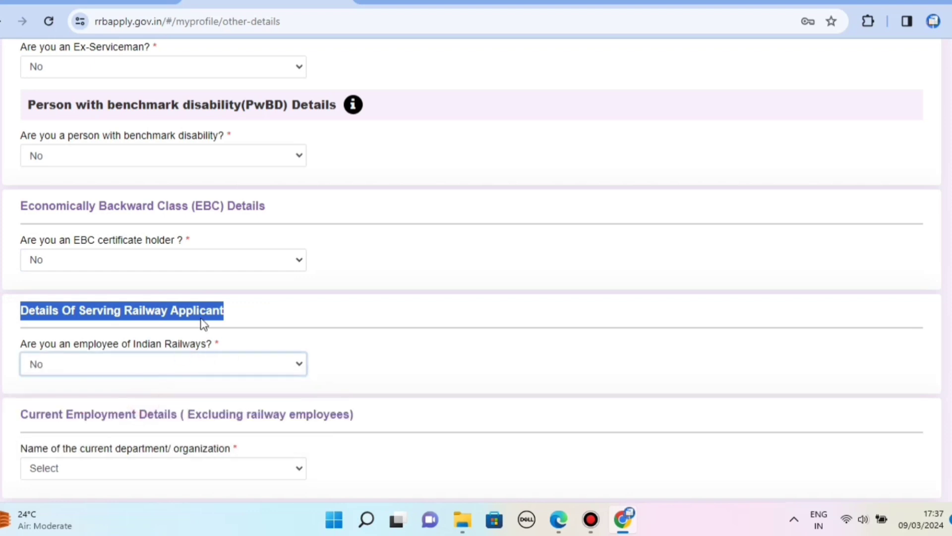
# Set the name of the current department/organization to Not Applicable in the current employment details
pyautogui.scroll(-3, 204, 320)
pyautogui.moveTo(8, 302); pyautogui.dragTo(243, 304)
pyautogui.click(172, 329)
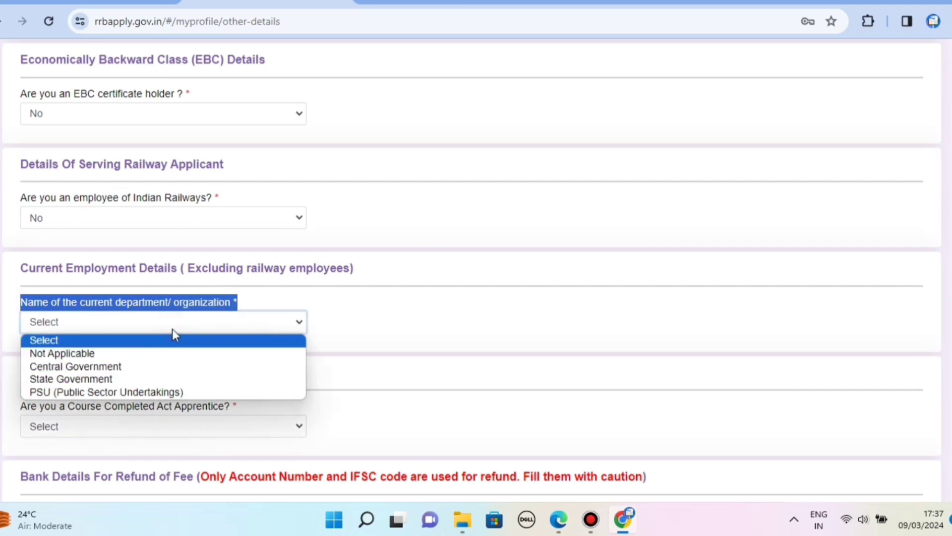
pyautogui.click(101, 354)
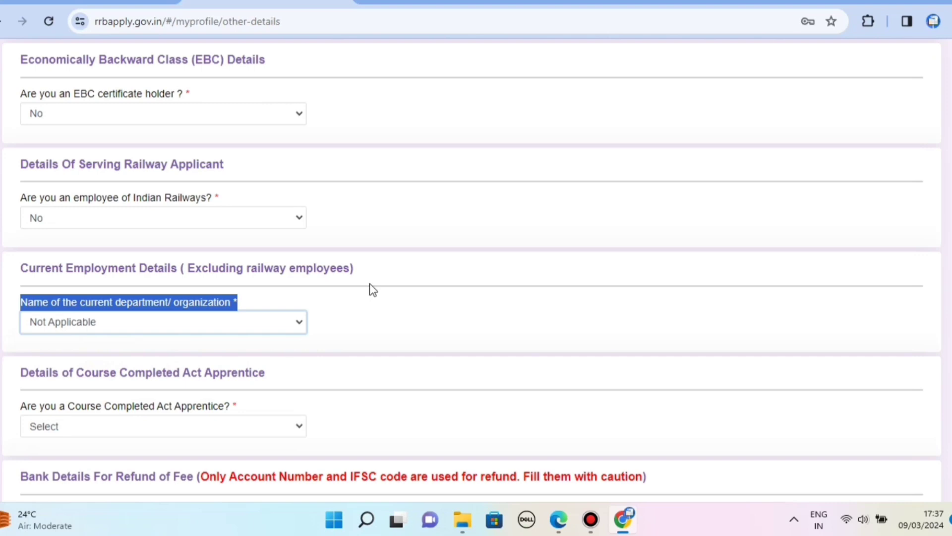
# Answer No to the question about being a Course Completed Act Apprentice
pyautogui.scroll(-3, 405, 263)
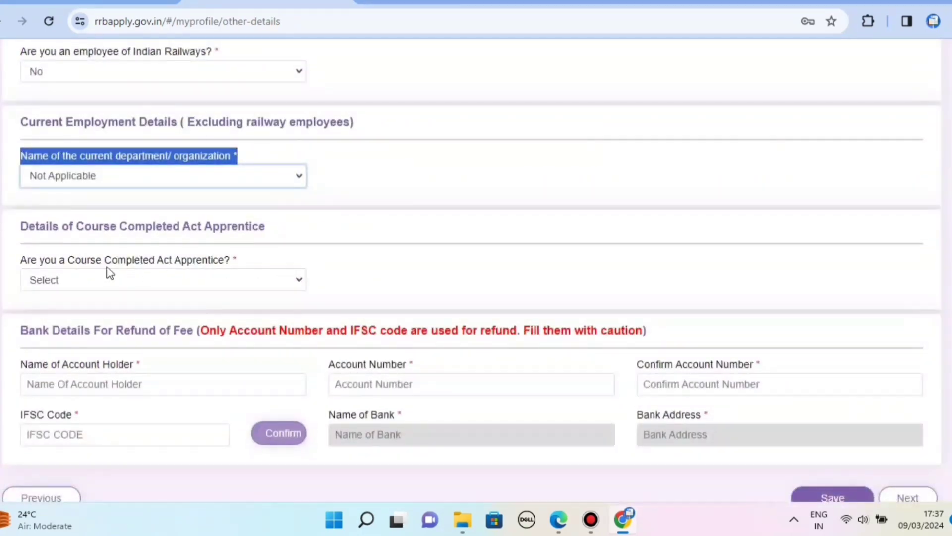
pyautogui.moveTo(9, 261); pyautogui.dragTo(156, 265)
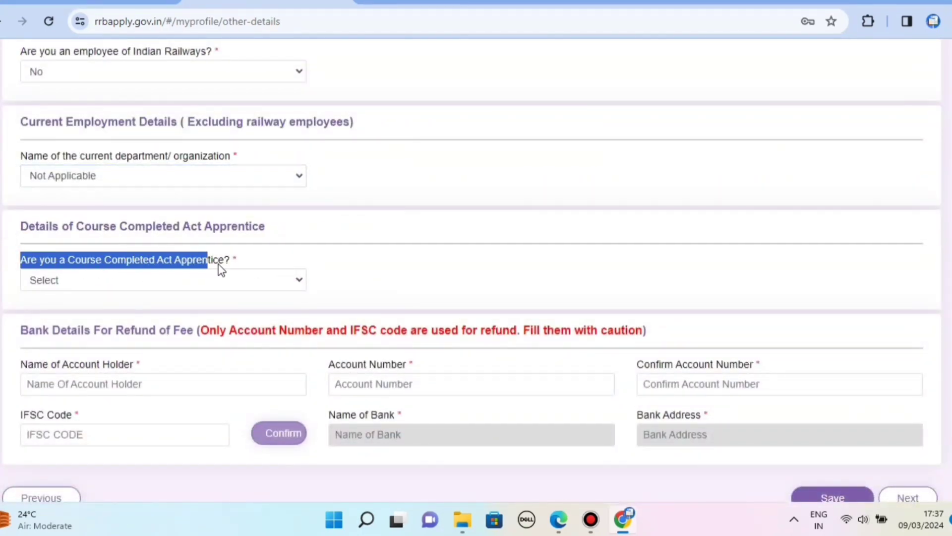
pyautogui.moveTo(222, 270); pyautogui.dragTo(240, 272)
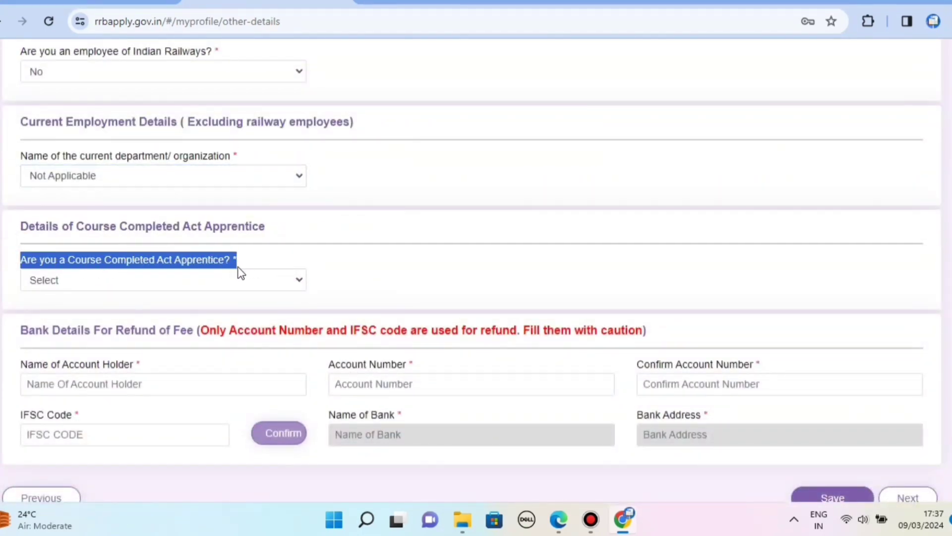
pyautogui.click(147, 286)
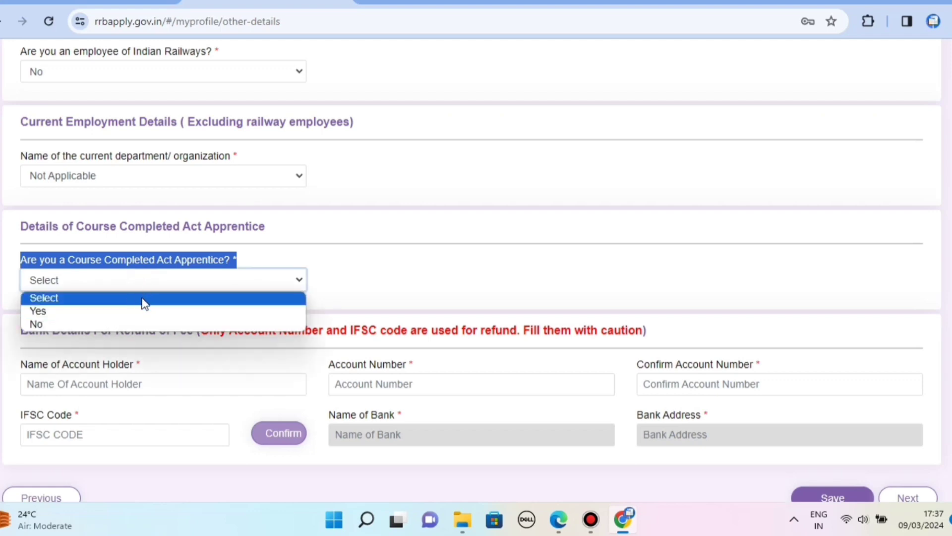
pyautogui.click(120, 322)
# Look over the fee refund bank fields for account holder name, account number, its confirmation and IFSC code without filling them
pyautogui.scroll(-2, 56, 303)
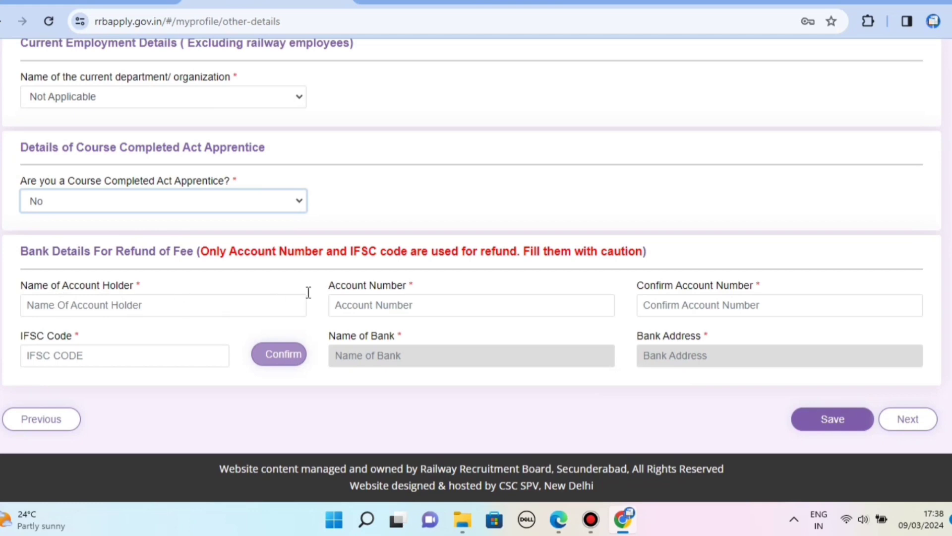
pyautogui.click(183, 303)
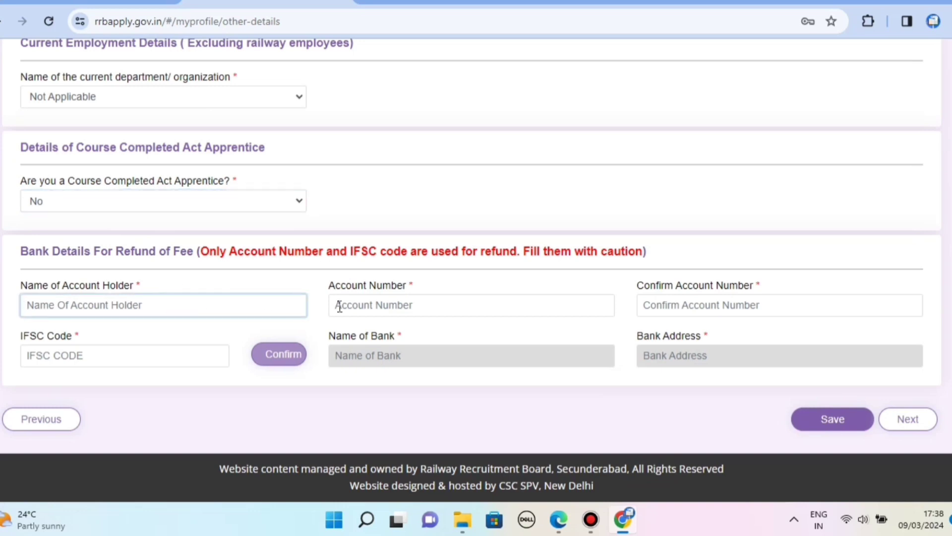
pyautogui.click(372, 303)
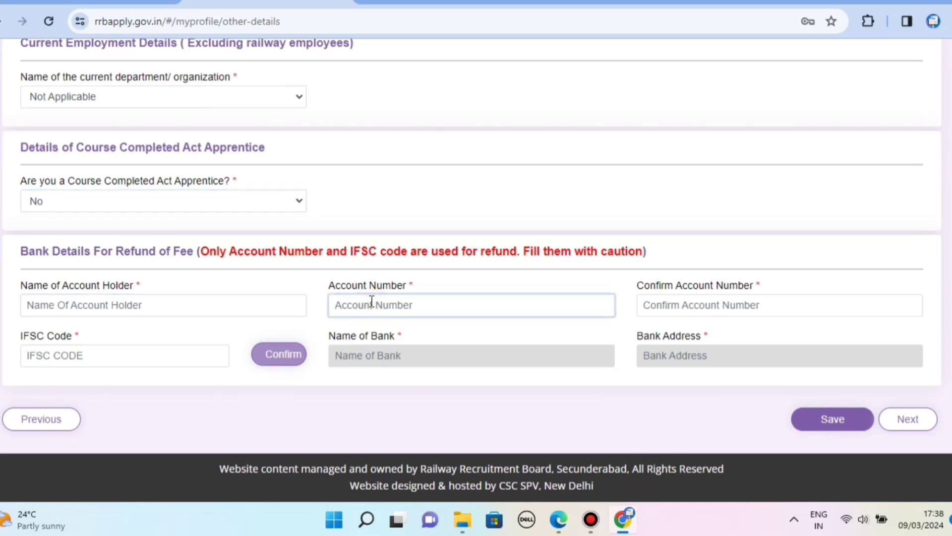
pyautogui.click(685, 299)
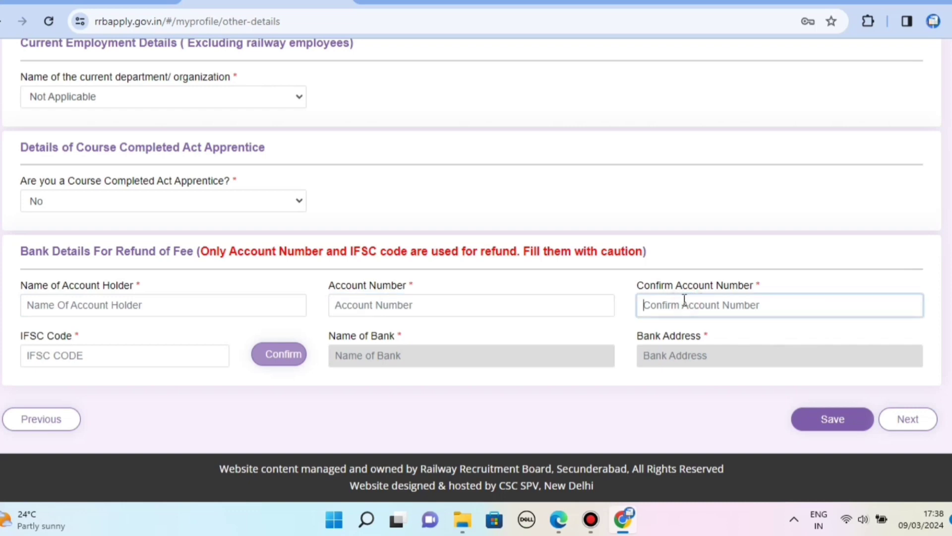
pyautogui.click(97, 356)
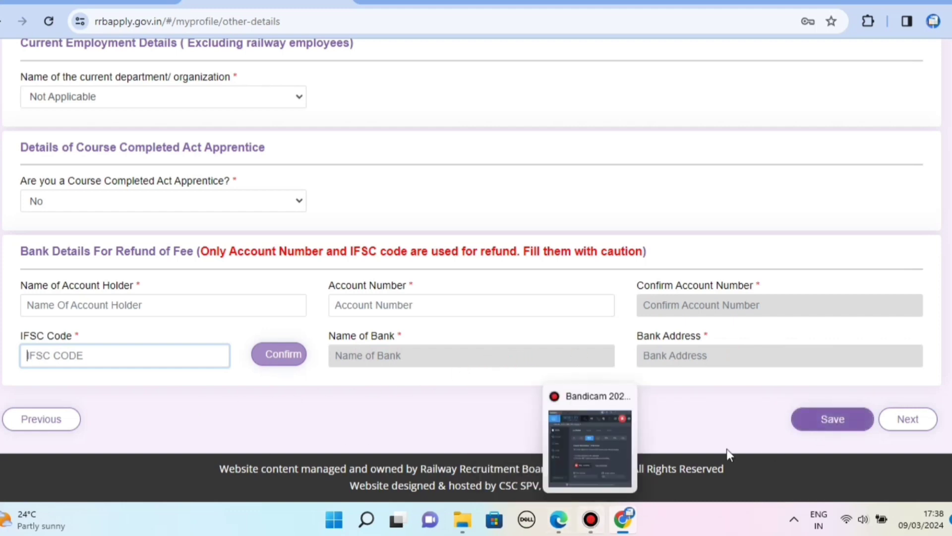
# Continue to the educational qualifications and set the Matriculation/SSLC entry's state to UTTAR PRADESH and district to Bulandshahr
pyautogui.click(896, 420)
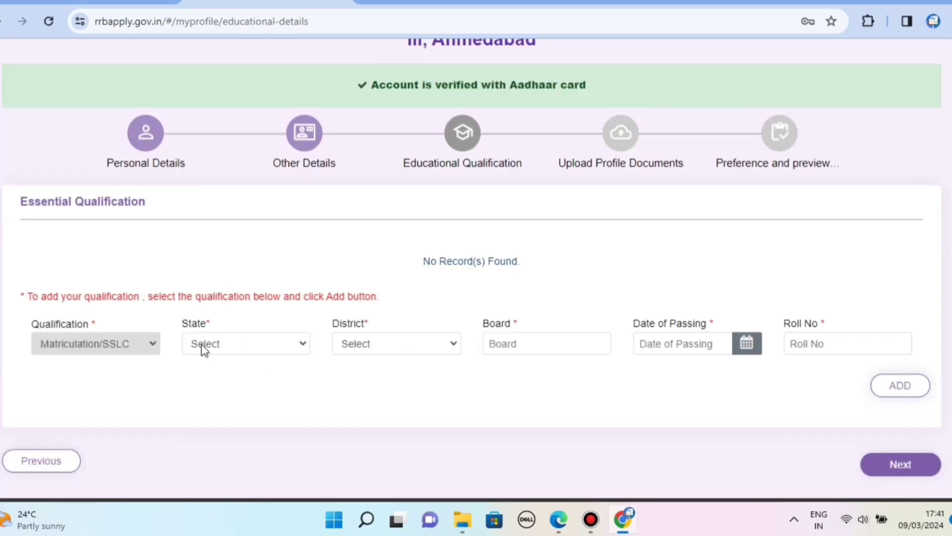
pyautogui.click(211, 345)
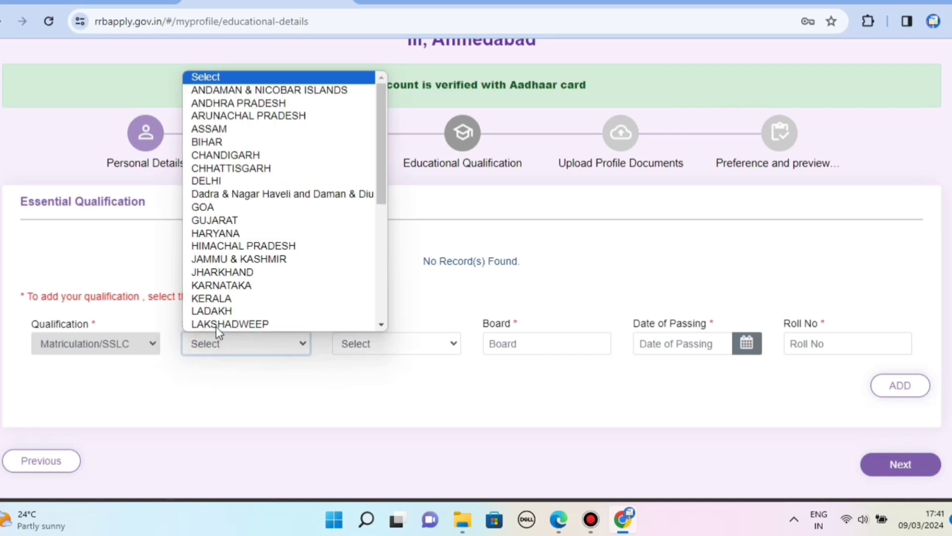
pyautogui.scroll(-6, 218, 296)
pyautogui.click(219, 297)
pyautogui.click(421, 348)
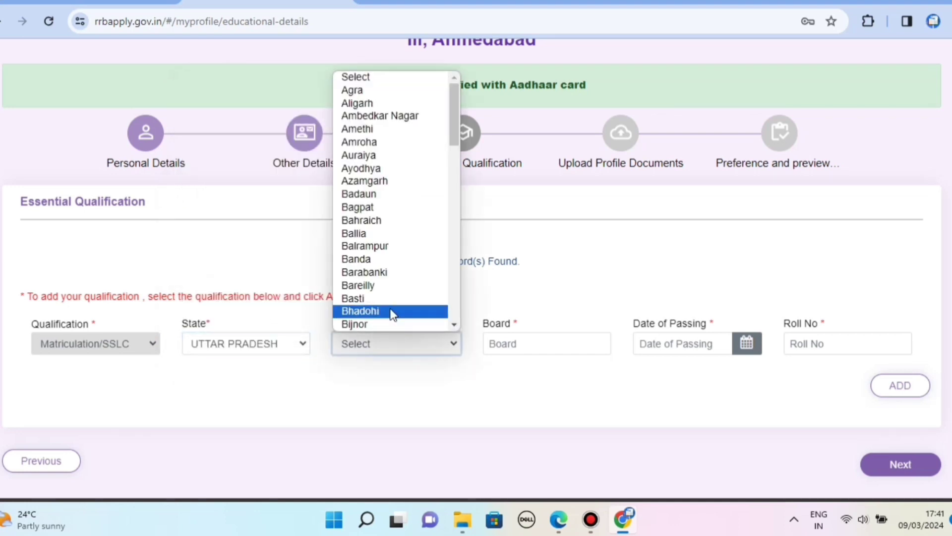
pyautogui.scroll(-1, 392, 312)
pyautogui.click(377, 323)
# Go through the Board, Date of Passing and Roll No fields of the Matriculation/SSLC entry without filling them
pyautogui.click(510, 345)
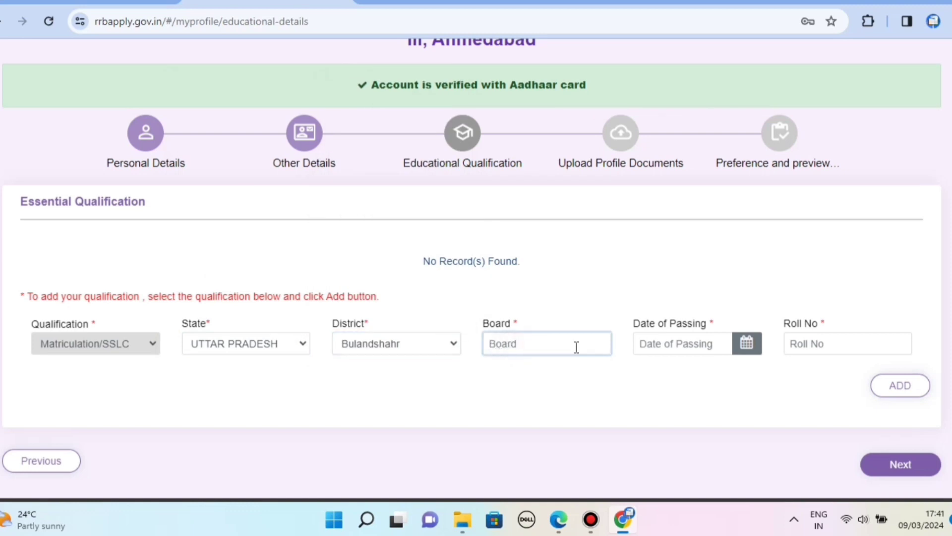
pyautogui.click(685, 347)
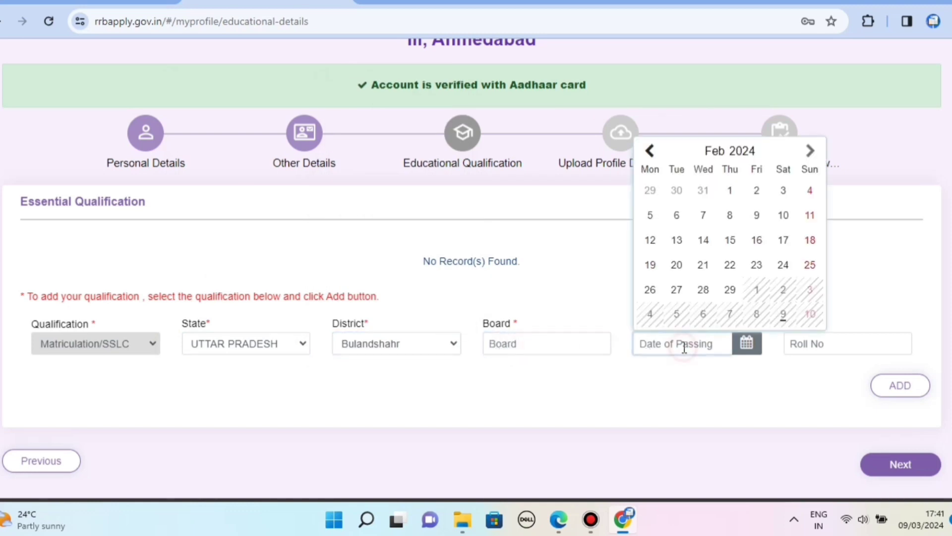
pyautogui.click(842, 340)
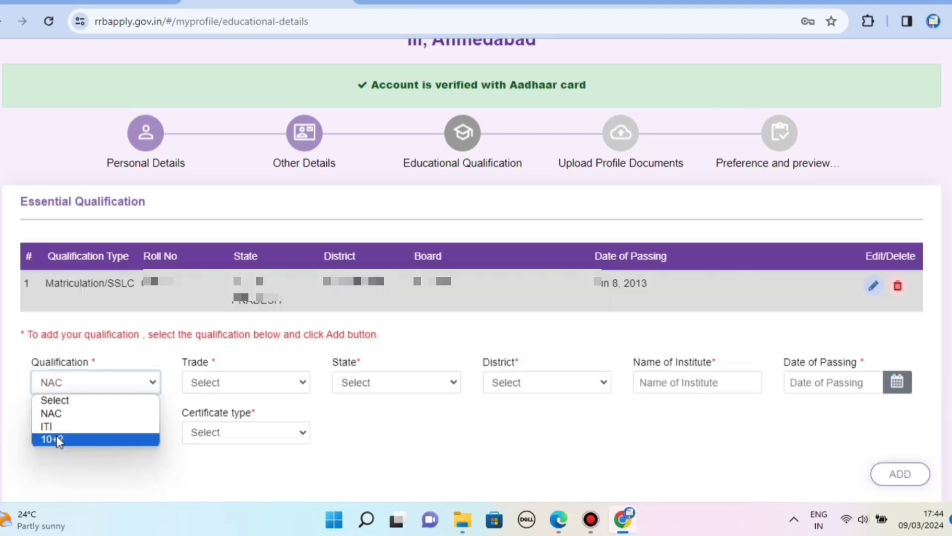
# Look through the ITI and 10+2 qualification options and choose 10+2 with the Physics and Mathematics discipline
pyautogui.click(58, 425)
pyautogui.click(89, 381)
pyautogui.click(76, 425)
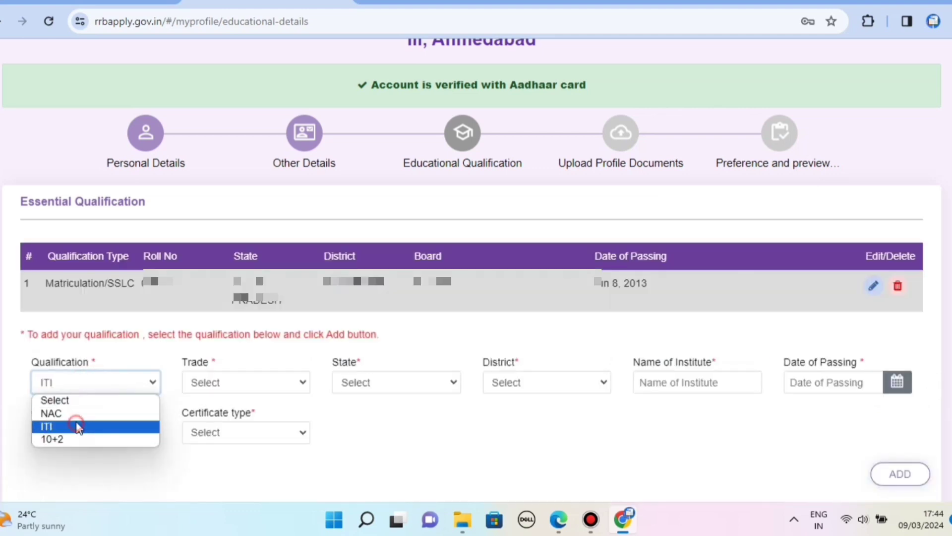
pyautogui.click(256, 383)
# Set the 10+2 qualification's state to UTTAR PRADESH and district to Bulandshahr, and go to its Board field
pyautogui.scroll(-1, 276, 221)
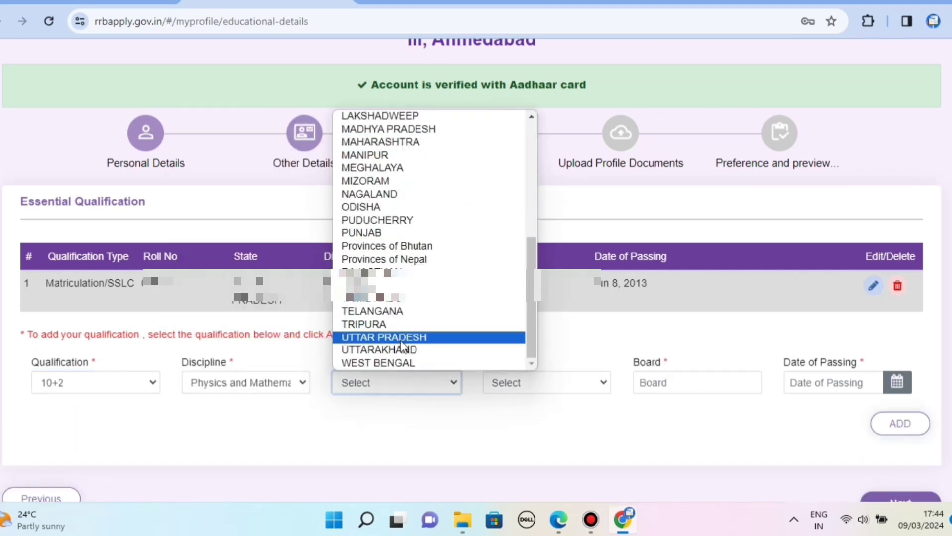
pyautogui.click(401, 337)
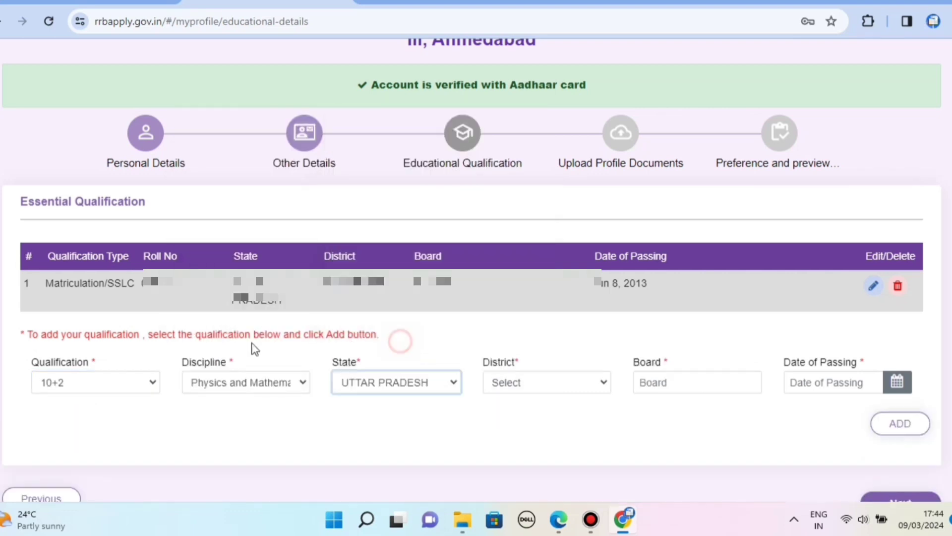
pyautogui.click(540, 381)
pyautogui.scroll(-3, 523, 263)
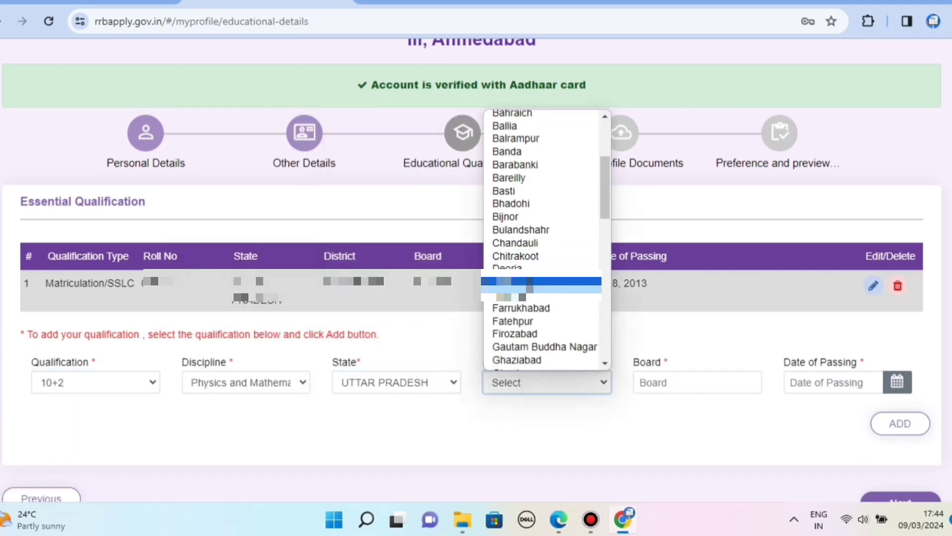
pyautogui.click(525, 229)
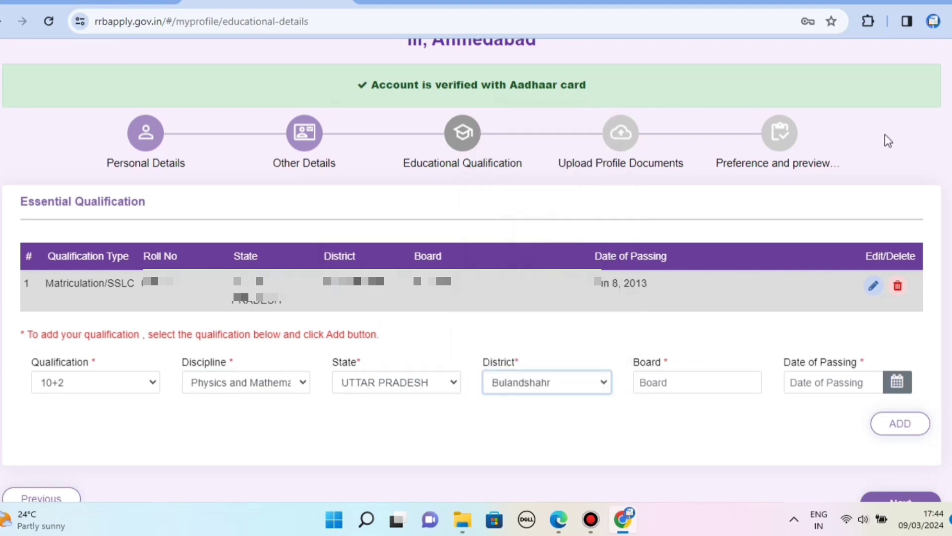
pyautogui.click(716, 380)
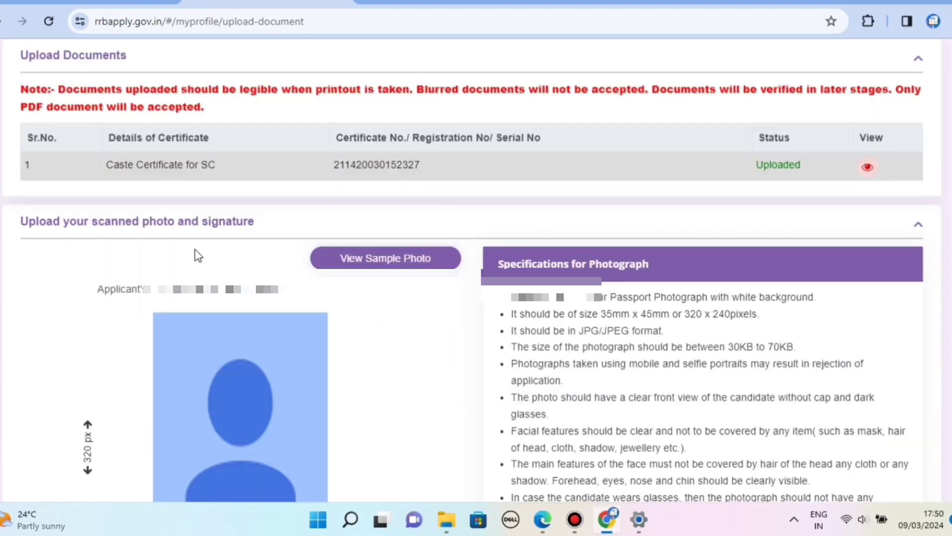
# Review the size and format specifications for the applicant's photograph and signature, and save the profile documents section
pyautogui.scroll(-4, 195, 249)
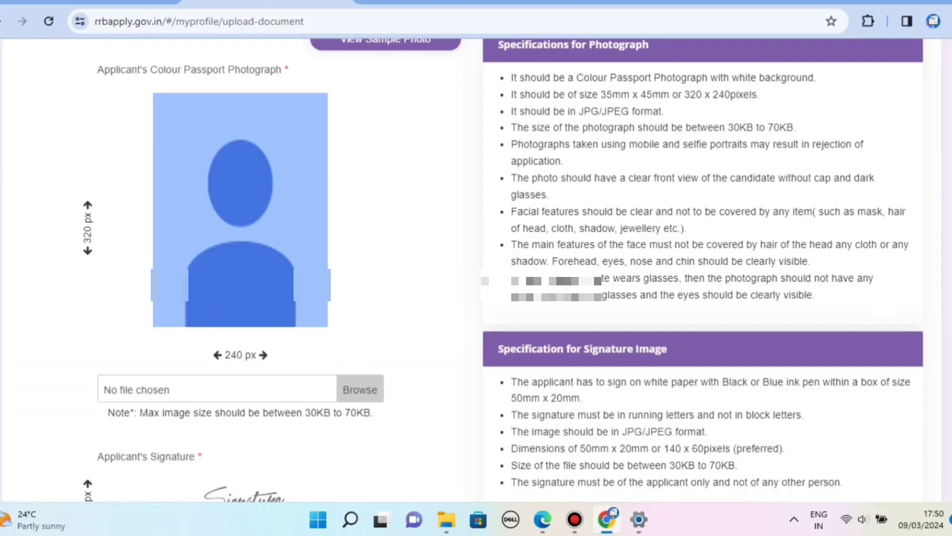
pyautogui.scroll(-1, 481, 267)
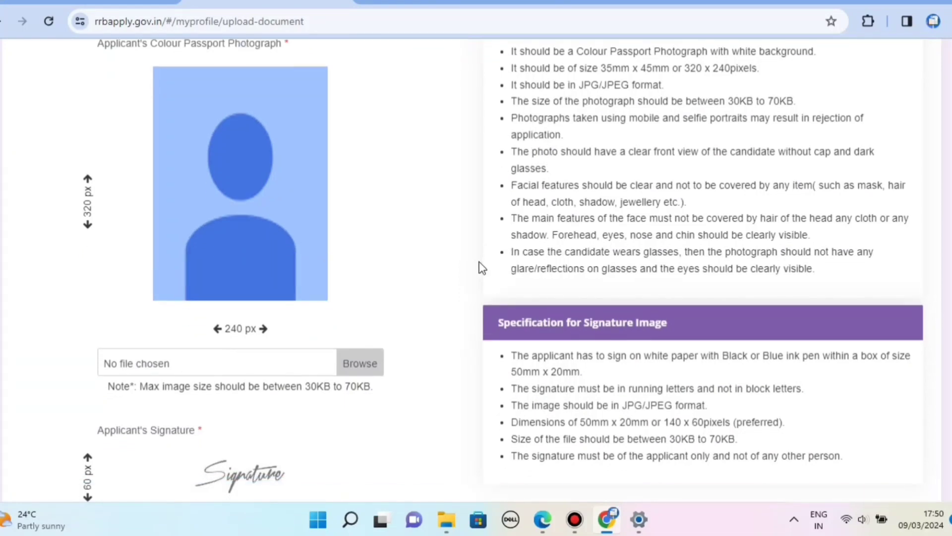
pyautogui.scroll(-5, 481, 267)
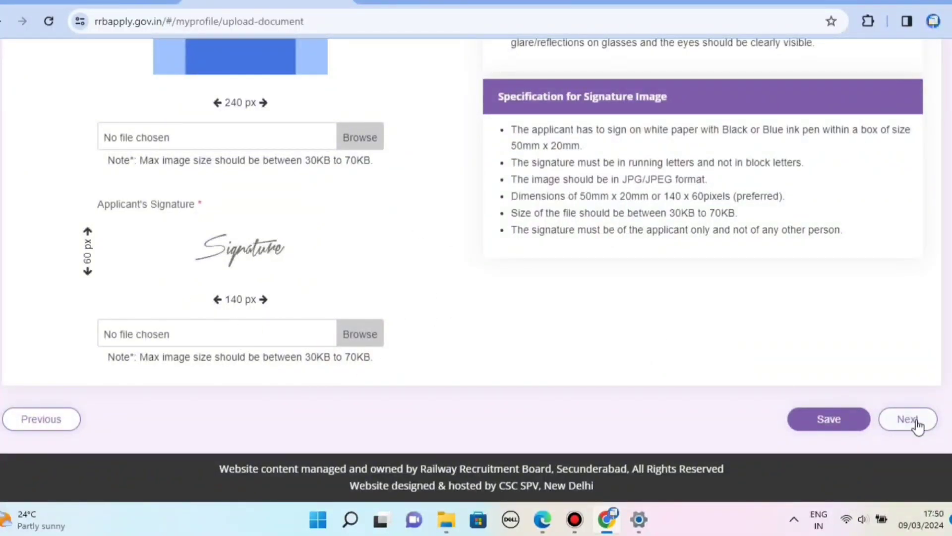
pyautogui.click(843, 425)
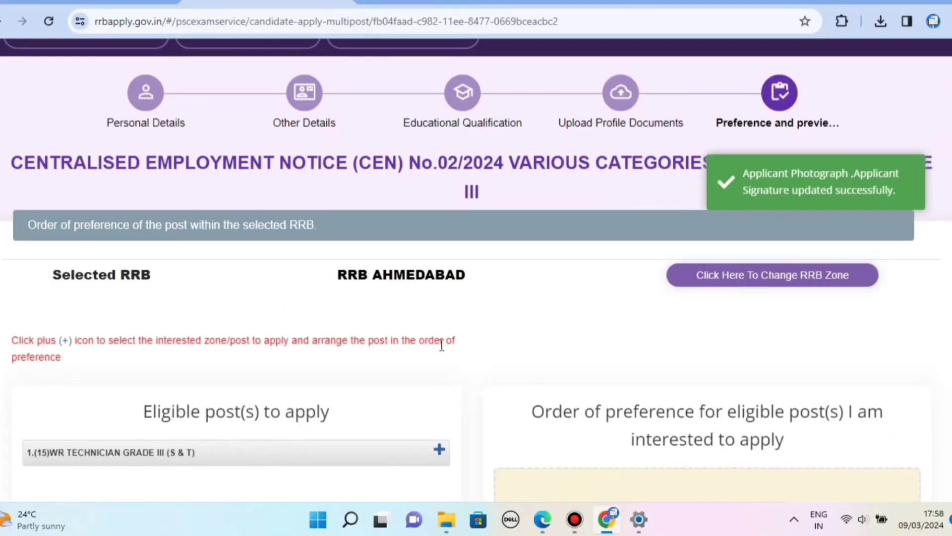
# Add WR TECHNICIAN GRADE III (S & T) to the order of preference for RRB Ahmedabad and check the preference list
pyautogui.scroll(-2, 453, 328)
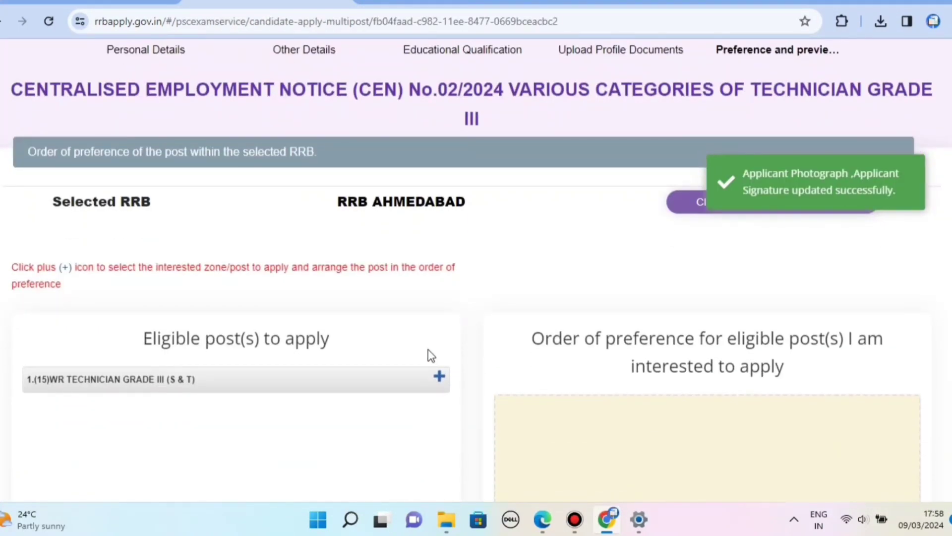
pyautogui.click(438, 376)
pyautogui.scroll(-3, 503, 279)
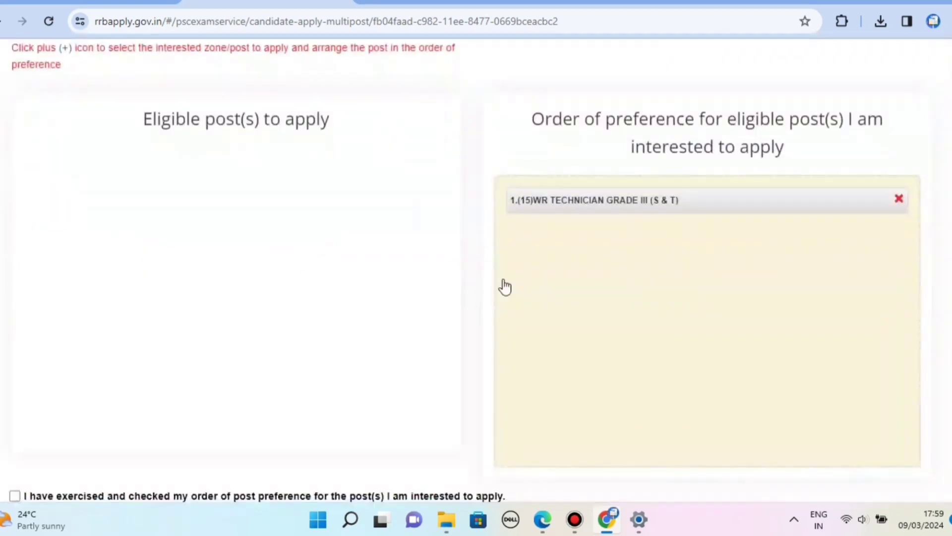
pyautogui.scroll(3, 226, 205)
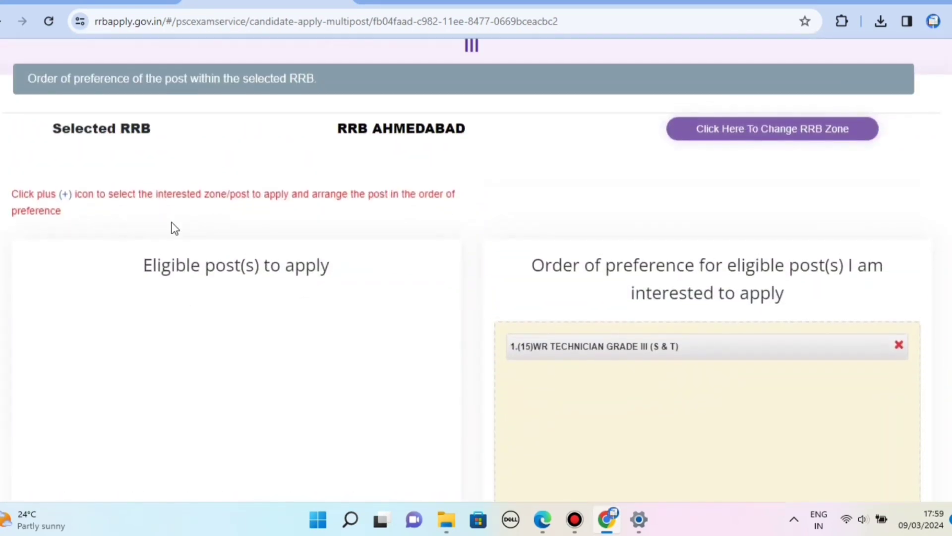
pyautogui.scroll(-6, 186, 210)
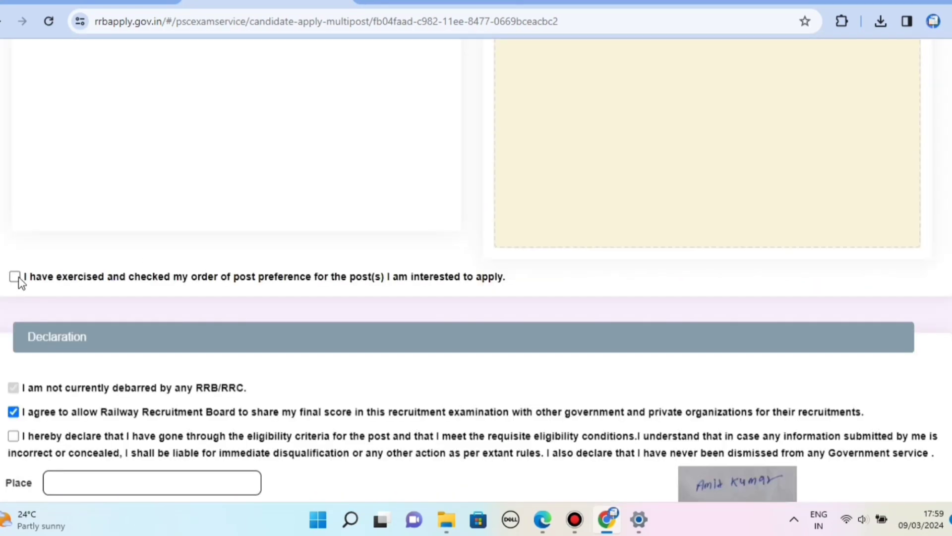
# Confirm the checked order of post preference and accept the declaration about meeting the eligibility conditions
pyautogui.click(16, 276)
pyautogui.scroll(-3, 344, 338)
pyautogui.click(14, 290)
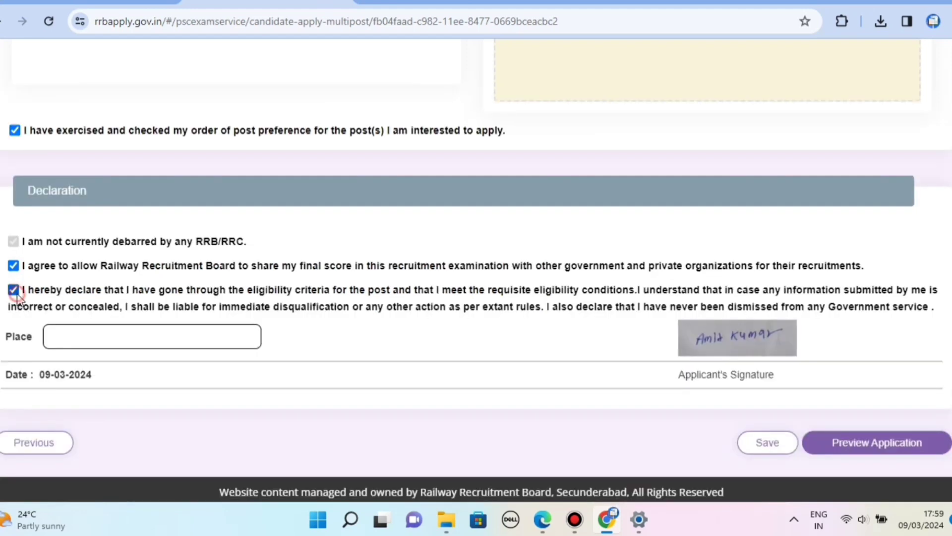
# Fill in the place in the declaration, preview the application and read through its details
pyautogui.click(144, 341)
pyautogui.write('Da')
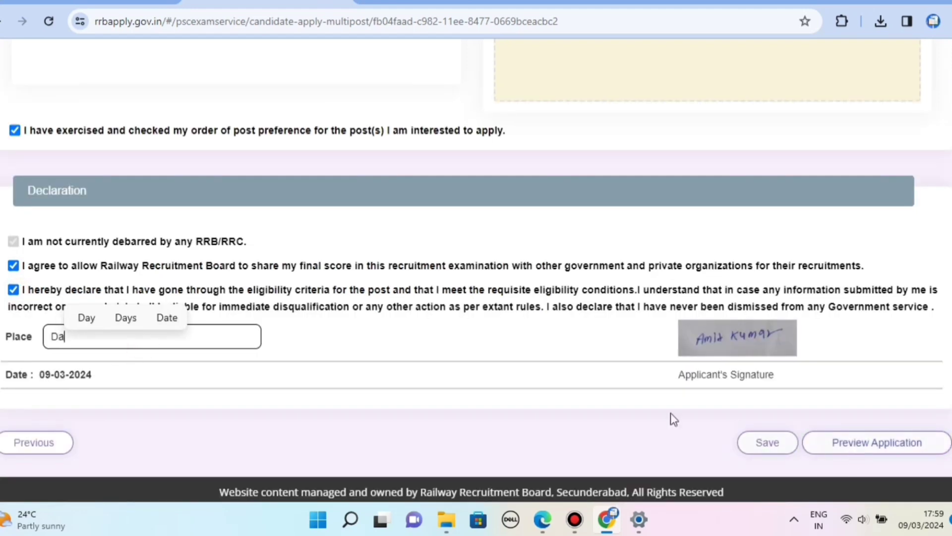
pyautogui.write('s')
pyautogui.press('Return')
pyautogui.scroll(-8, 459, 268)
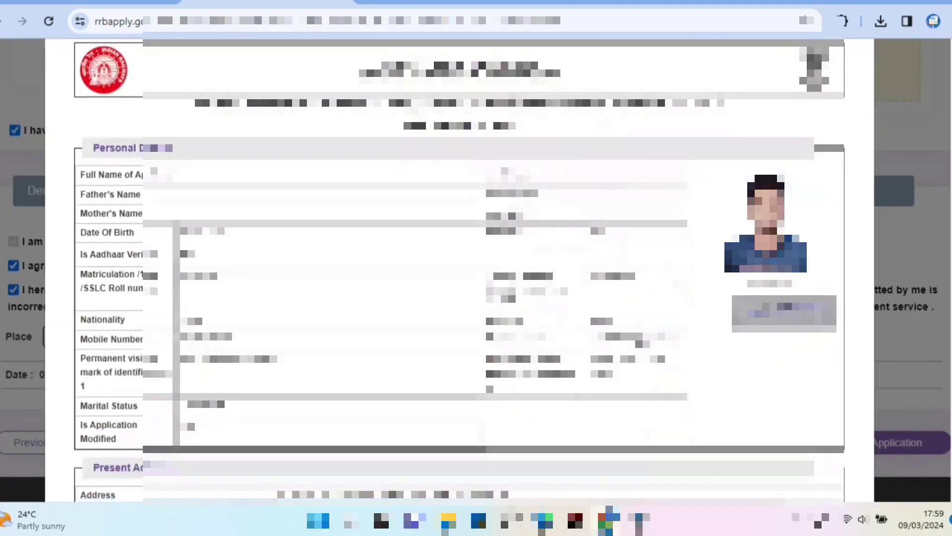
pyautogui.scroll(-5, 460, 268)
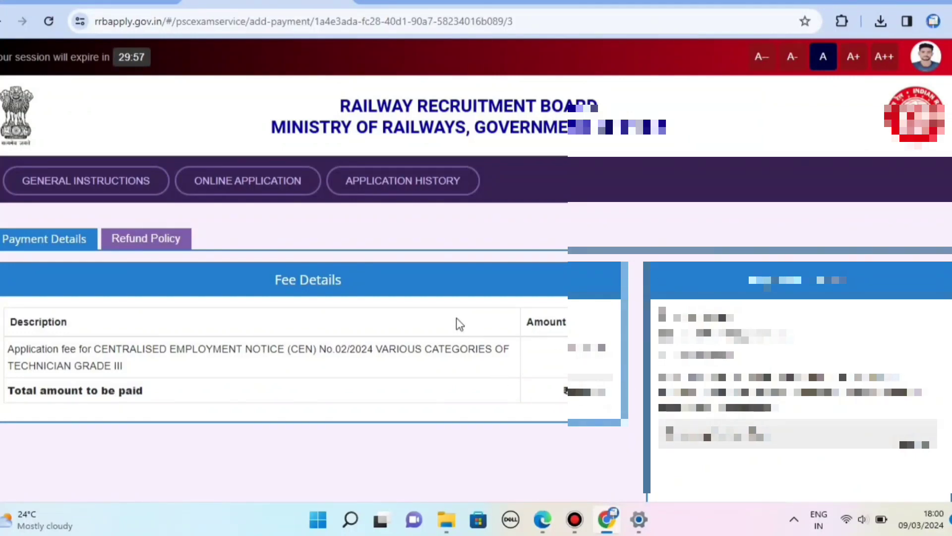
# Review the application fee details, start the payment and proceed to the payment gateway with the refund terms and conditions accepted
pyautogui.scroll(-3, 459, 325)
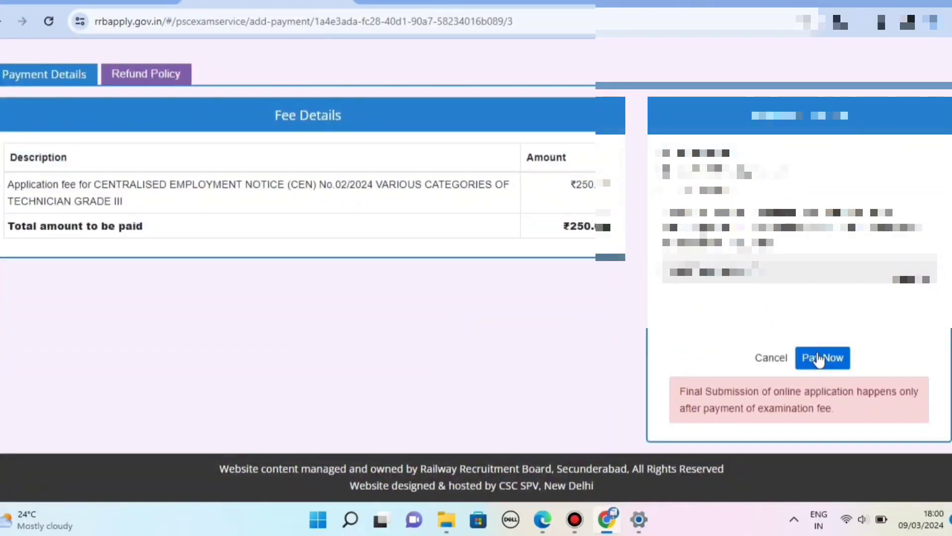
pyautogui.click(819, 359)
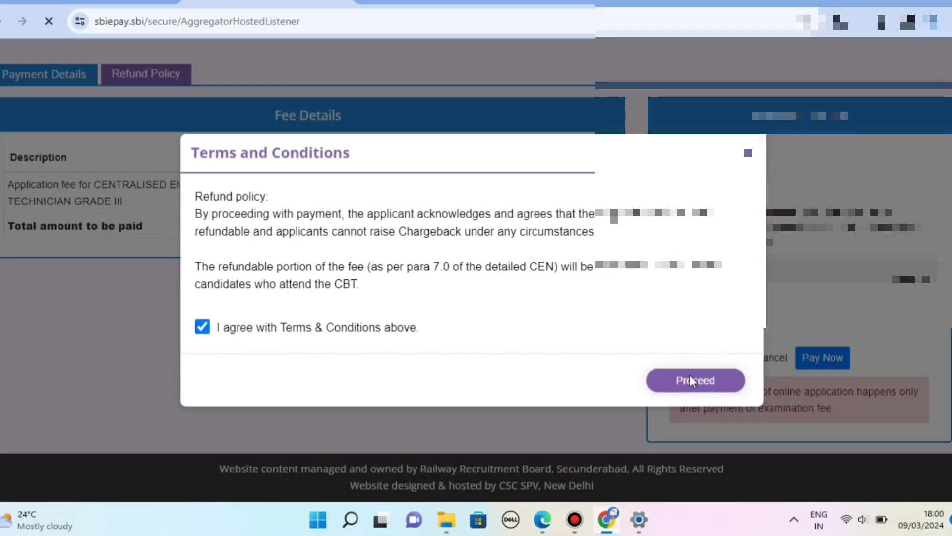
pyautogui.click(691, 378)
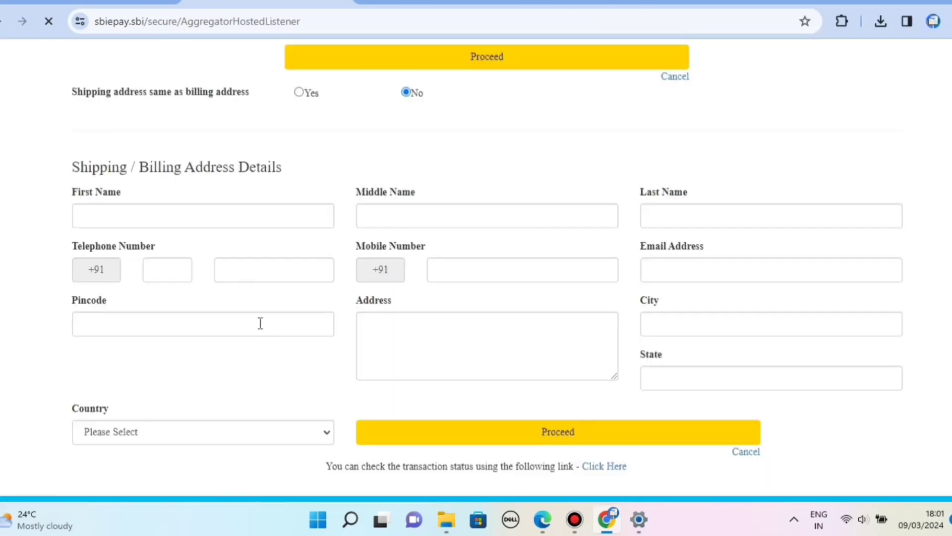